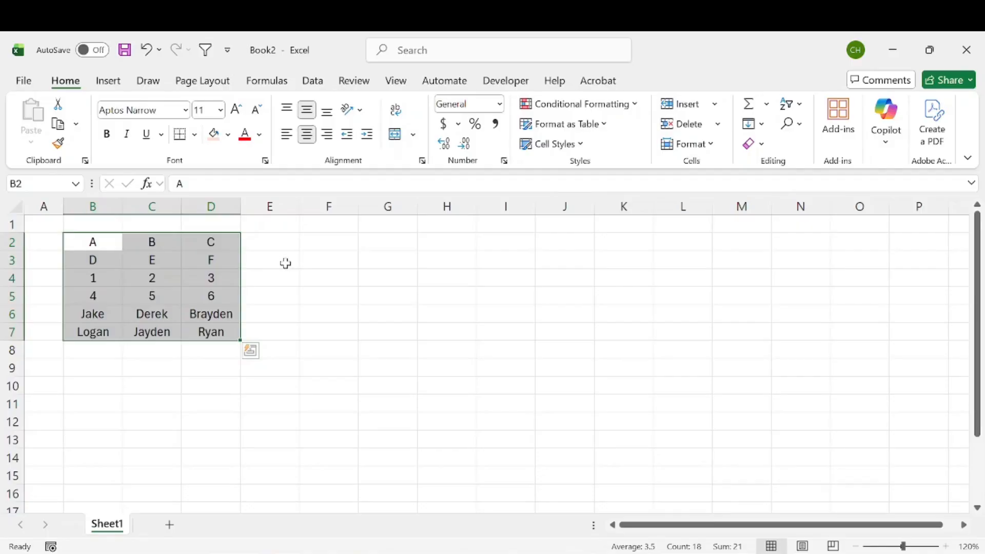
{"action": "left_click_drag", "start_coordinate": [331, 245], "coordinate": [340, 495]}
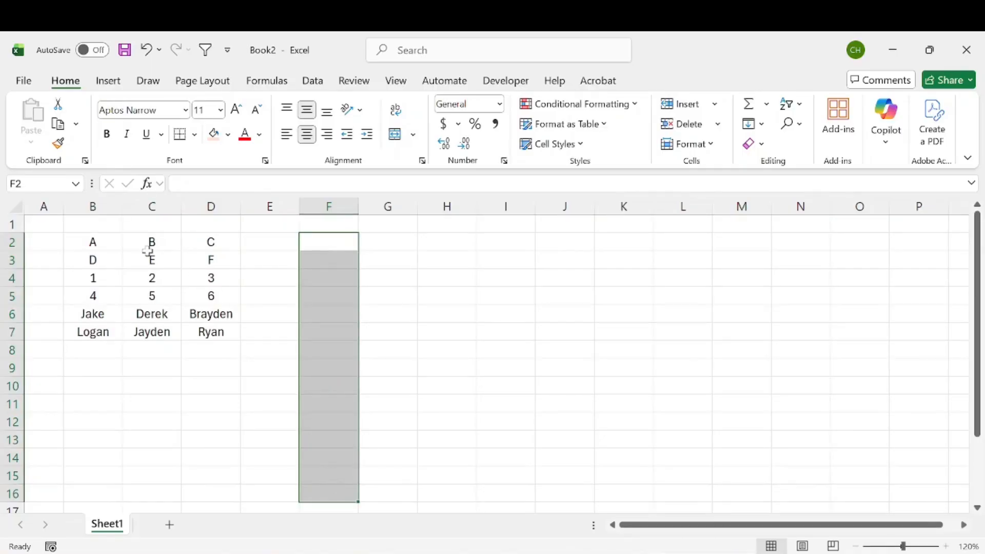
{"action": "left_click", "coordinate": [333, 243]}
{"action": "key", "text": "Down"}
{"action": "key", "text": "Down"}
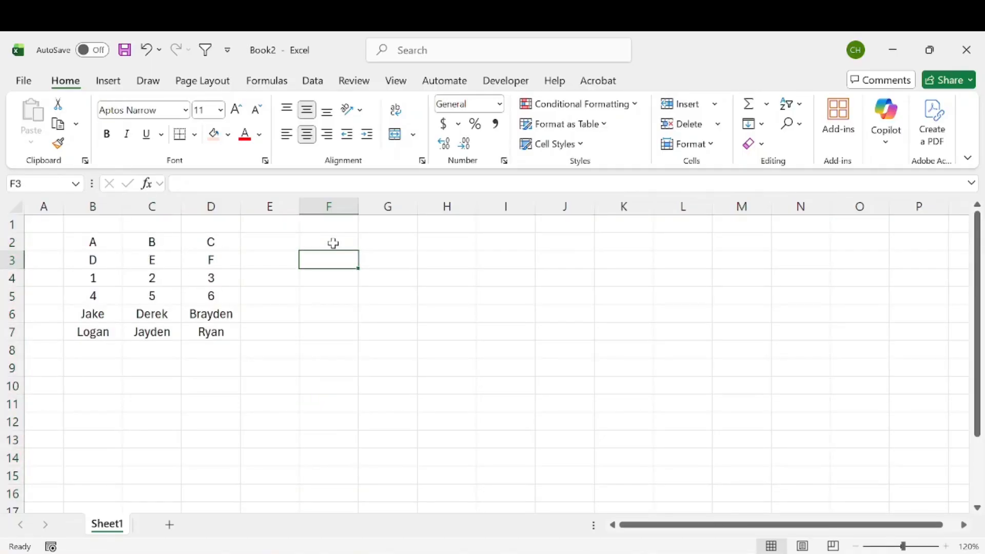
{"action": "key", "text": "Down"}
{"action": "key", "text": "Down"}
{"action": "key", "text": "Down"}
{"action": "key", "text": "Down"}
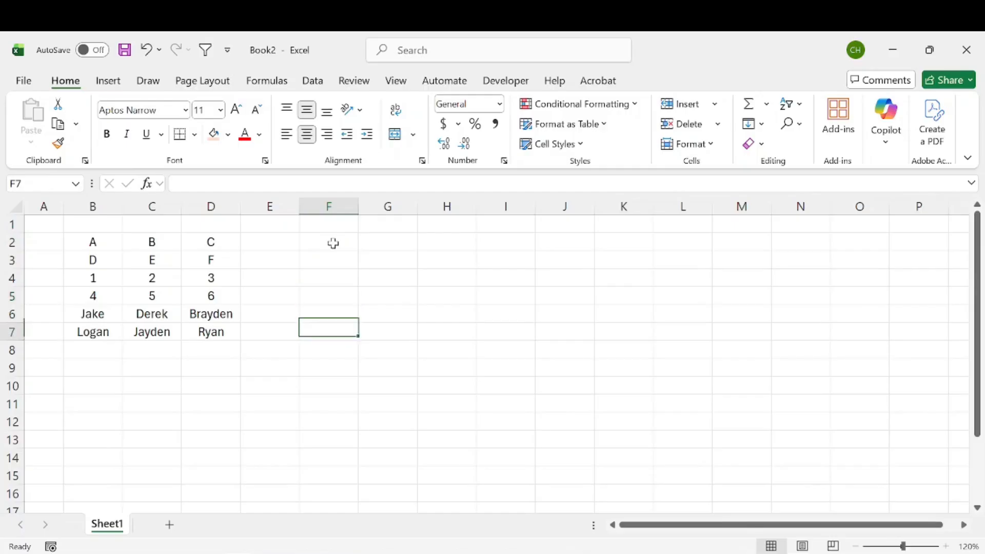
{"action": "key", "text": "Down"}
{"action": "key", "text": "Down"}
{"action": "key", "text": "Down"}
{"action": "key", "text": "Down"}
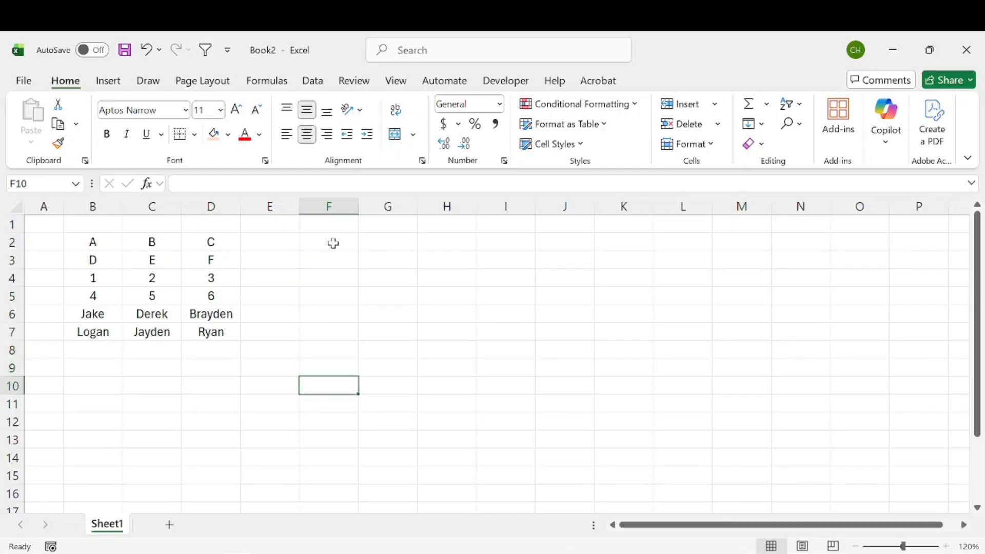
{"action": "key", "text": "Down"}
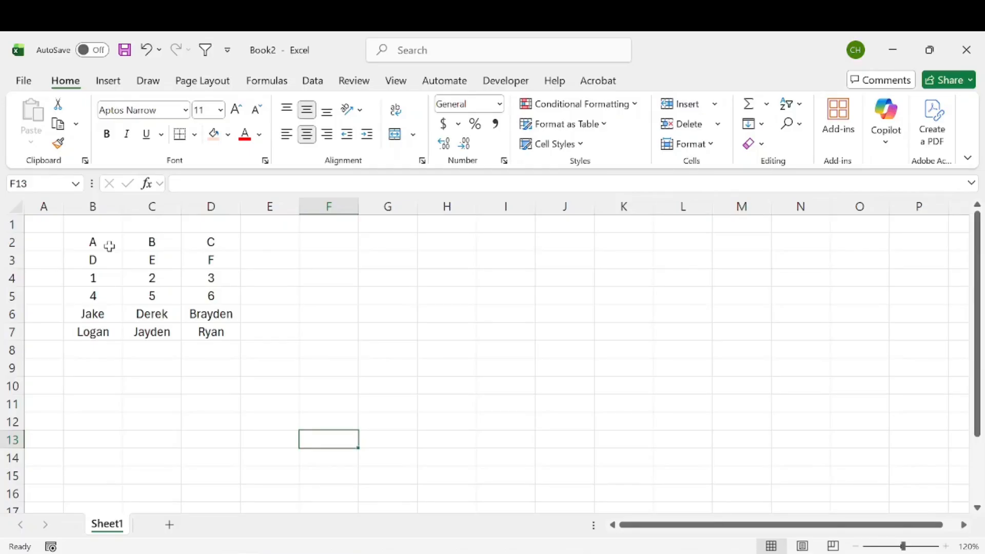
- Start an INDEX formula in cell F2 with the absolute range $B$2:$D$7 as its array
{"action": "left_click", "coordinate": [328, 243]}
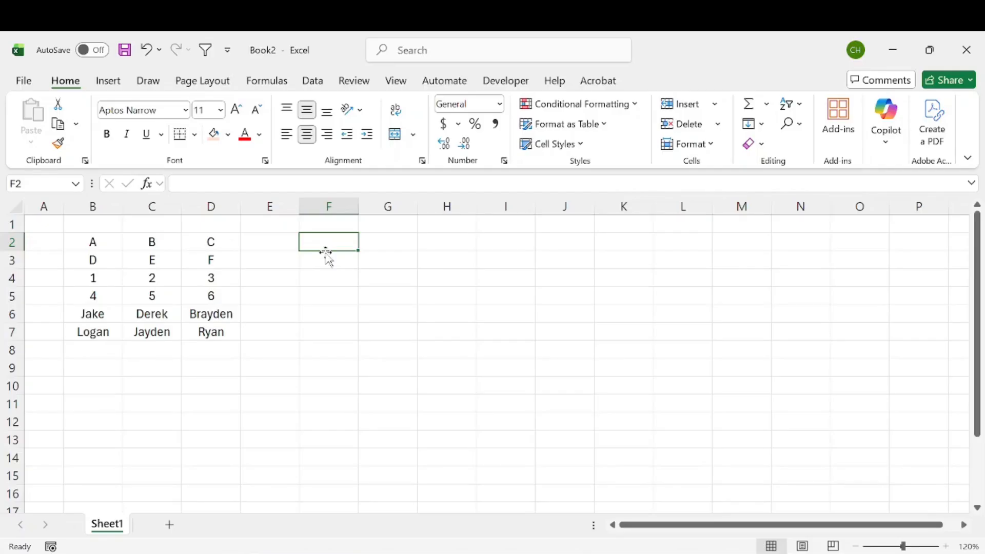
{"action": "type", "text": "=inde"}
{"action": "key", "text": "Tab"}
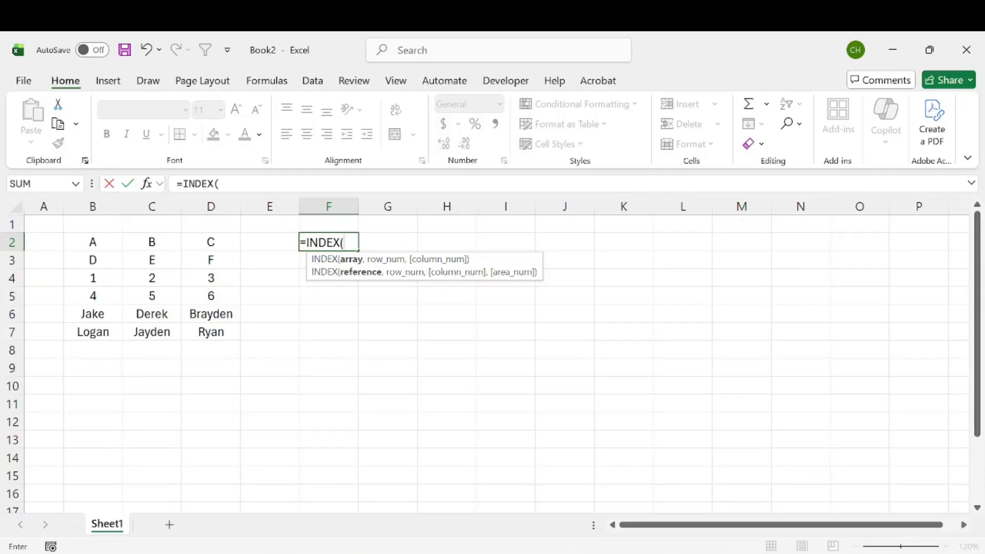
{"action": "left_click_drag", "start_coordinate": [98, 242], "coordinate": [207, 327]}
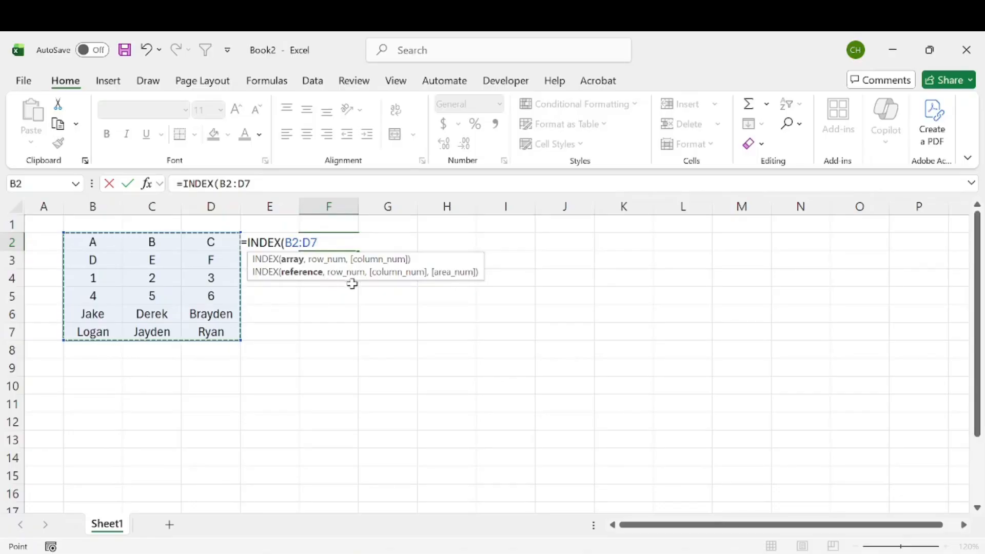
{"action": "key", "text": "F4"}
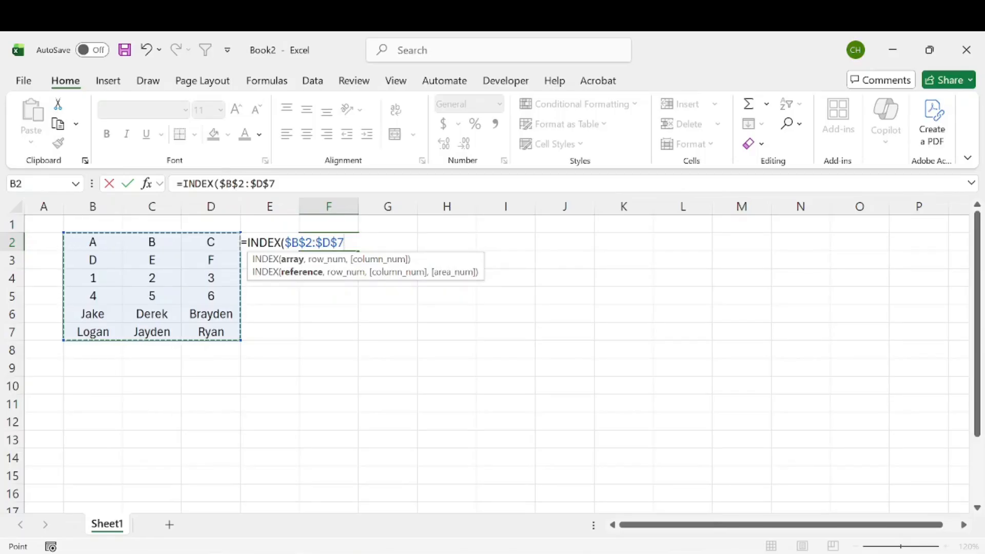
- Begin the row number argument of the INDEX formula with 1+INT((ROW(A1
{"action": "left_click", "coordinate": [266, 183]}
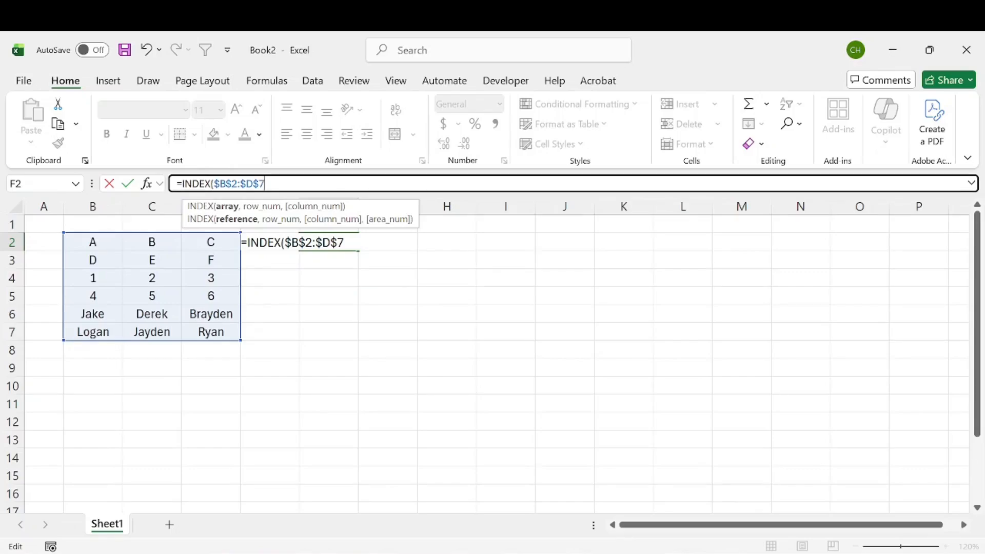
{"action": "type", "text": ",1"}
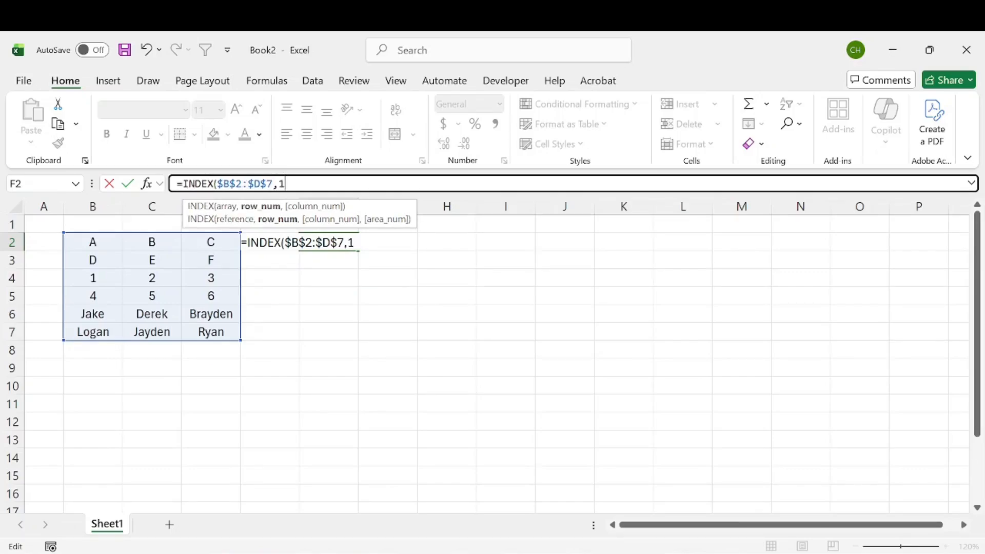
{"action": "type", "text": "+int"}
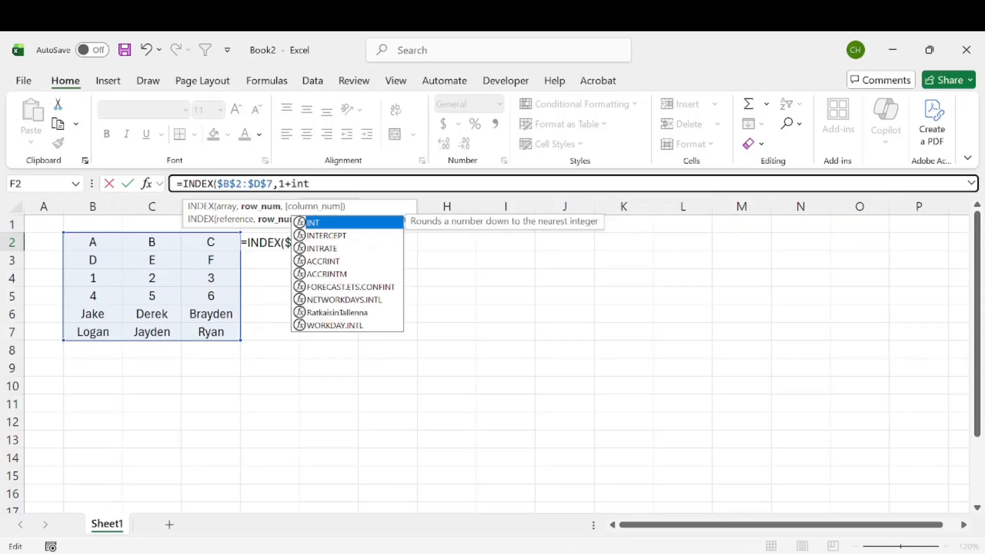
{"action": "key", "text": "Tab"}
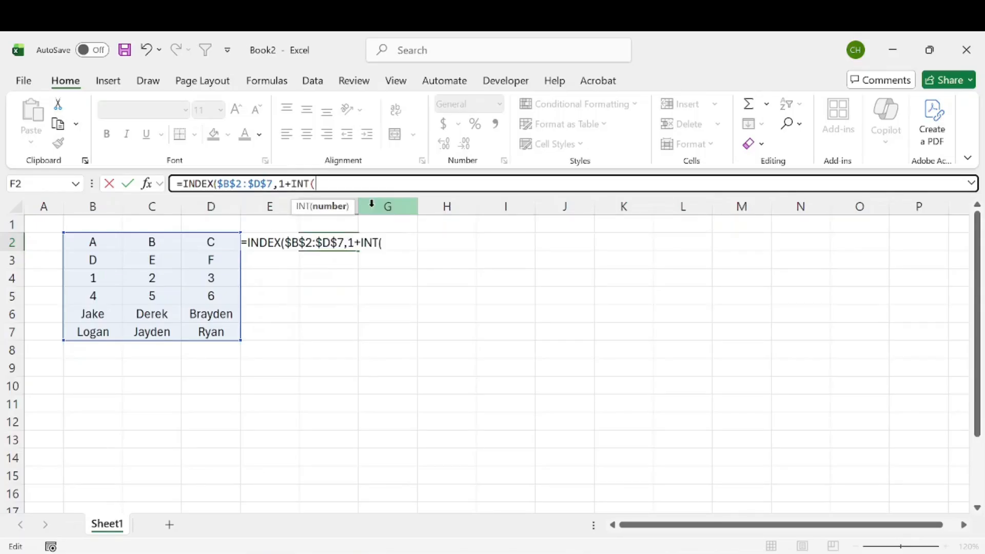
{"action": "type", "text": "(row"}
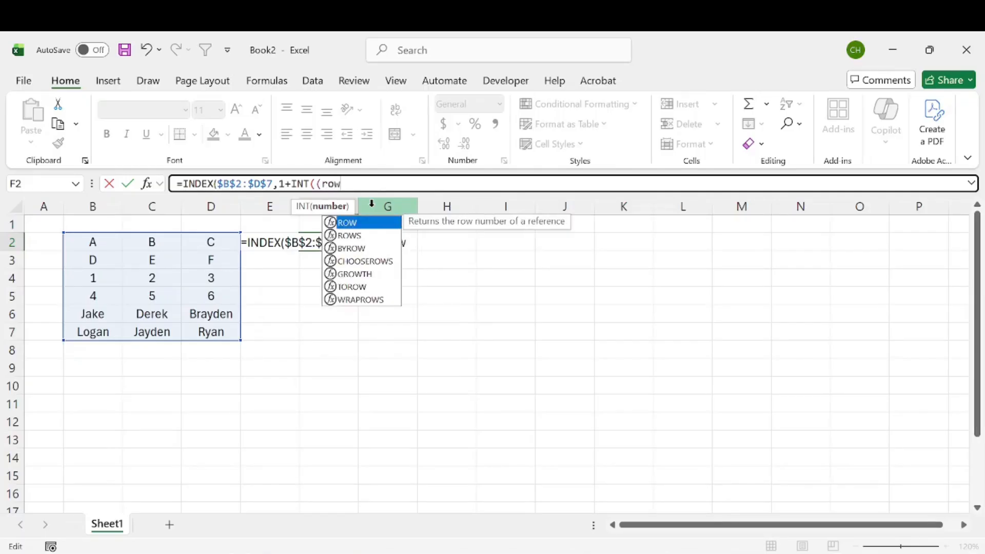
{"action": "key", "text": "Tab"}
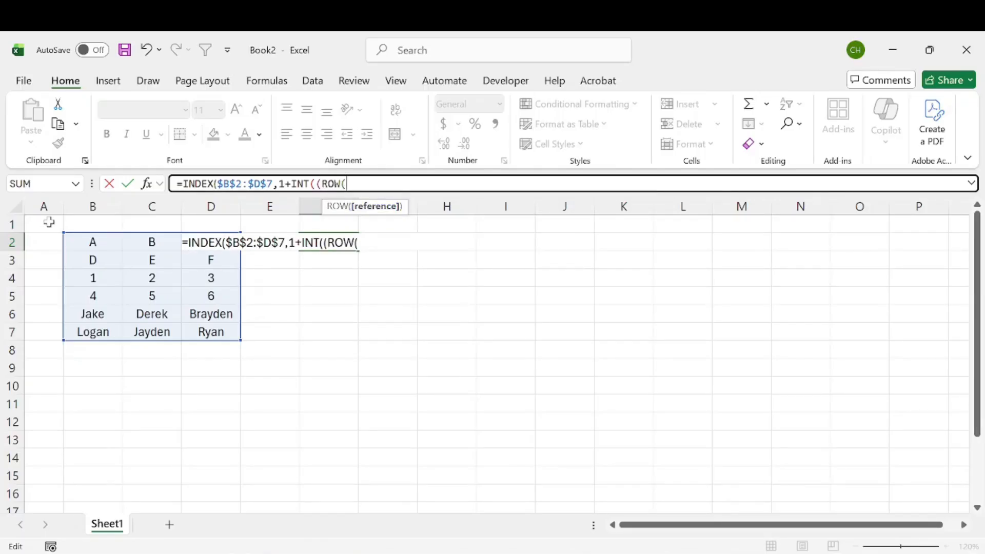
{"action": "left_click", "coordinate": [47, 222]}
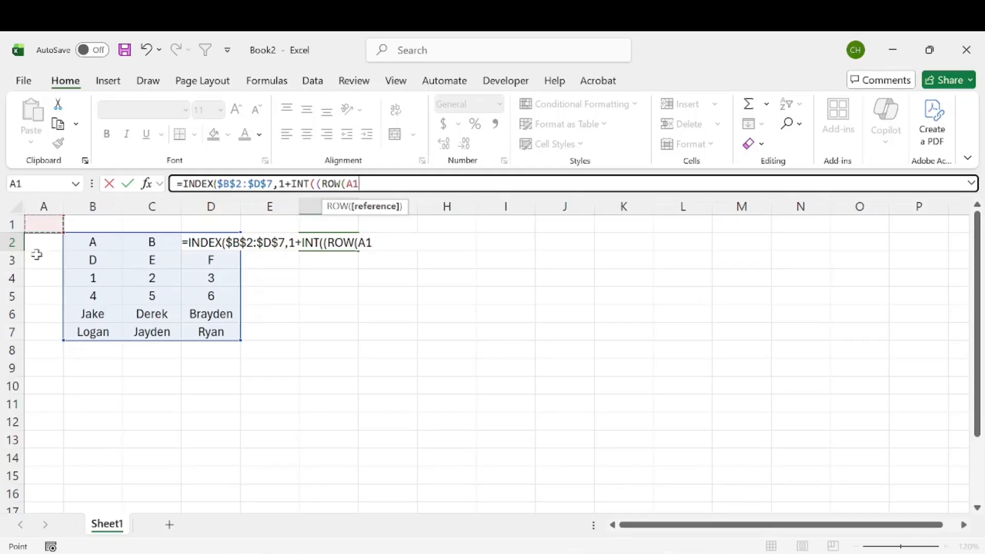
- Complete the row number argument by subtracting 1 from ROW(A1) and dividing by COLUMNS($B$2:$D$7) with absolute references
{"action": "type", "text": ") -1)/column"}
{"action": "key", "text": "Down"}
{"action": "key", "text": "Tab"}
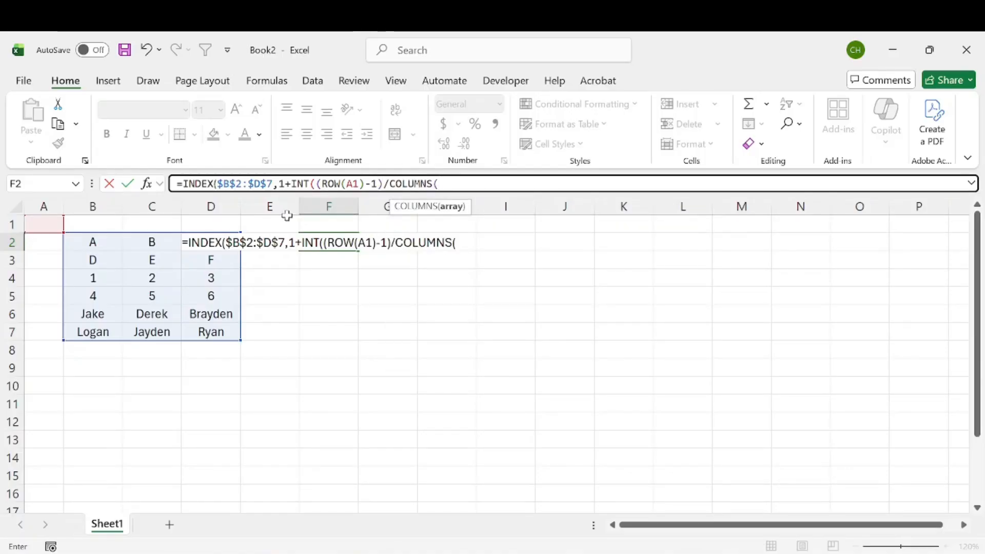
{"action": "left_click_drag", "start_coordinate": [92, 242], "coordinate": [206, 328]}
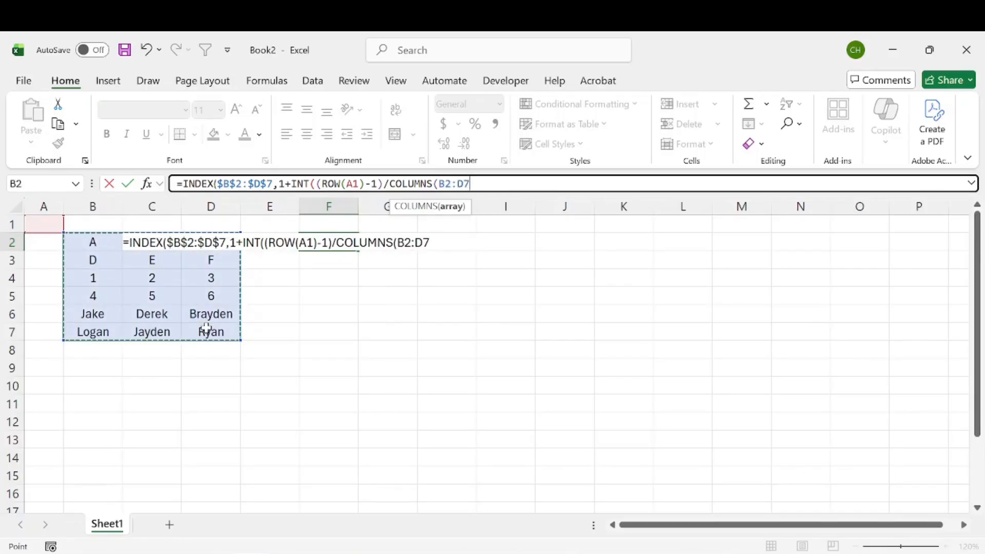
{"action": "key", "text": "F4"}
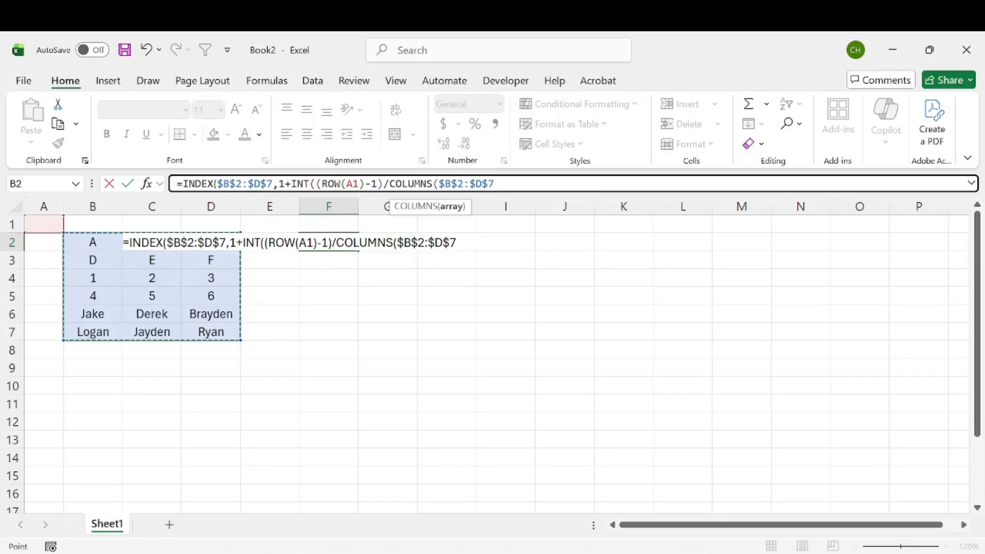
{"action": "type", "text": ")),"}
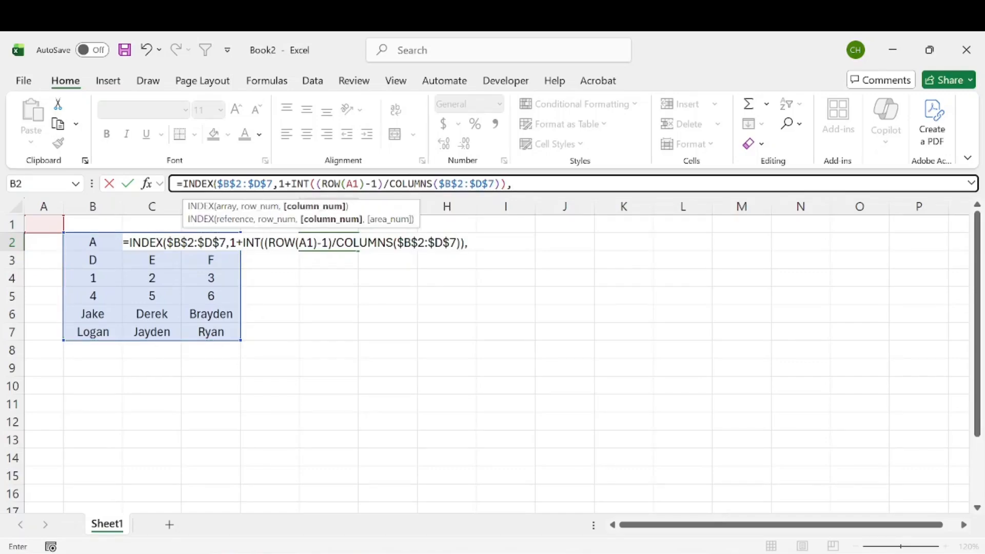
- Begin the column number argument of the INDEX formula with MOD(ROW(A1)-1
{"action": "type", "text": "mod"}
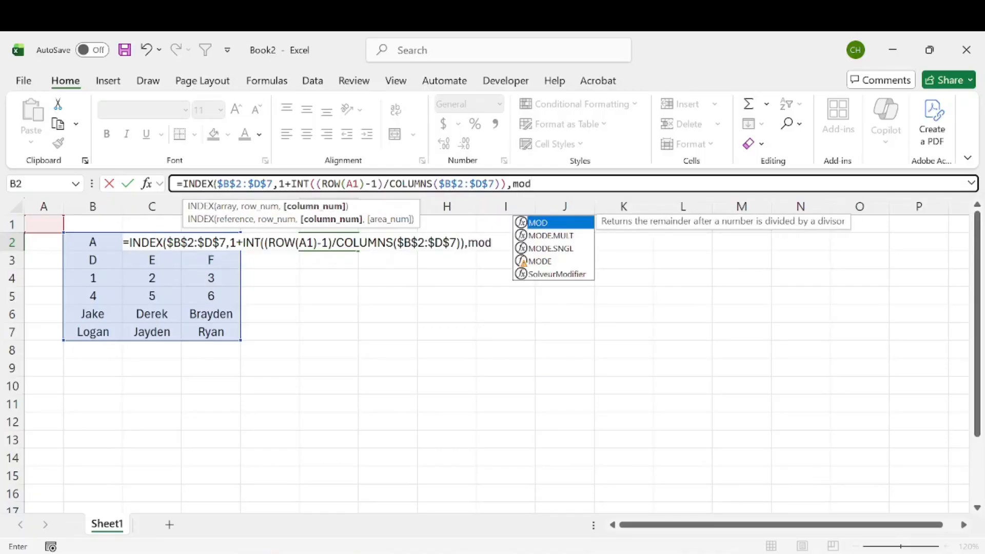
{"action": "key", "text": "Tab"}
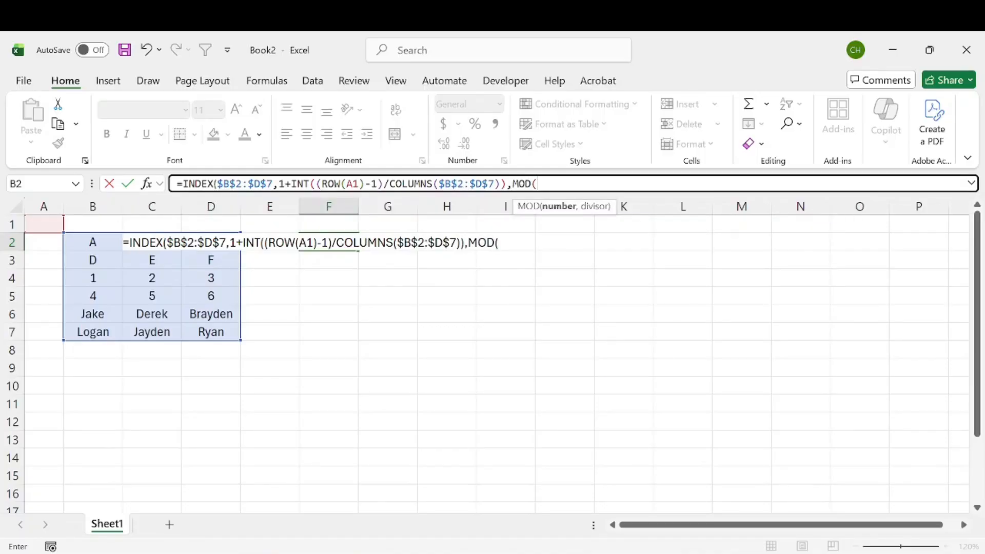
{"action": "type", "text": "row"}
{"action": "key", "text": "Tab"}
{"action": "left_click", "coordinate": [42, 224]}
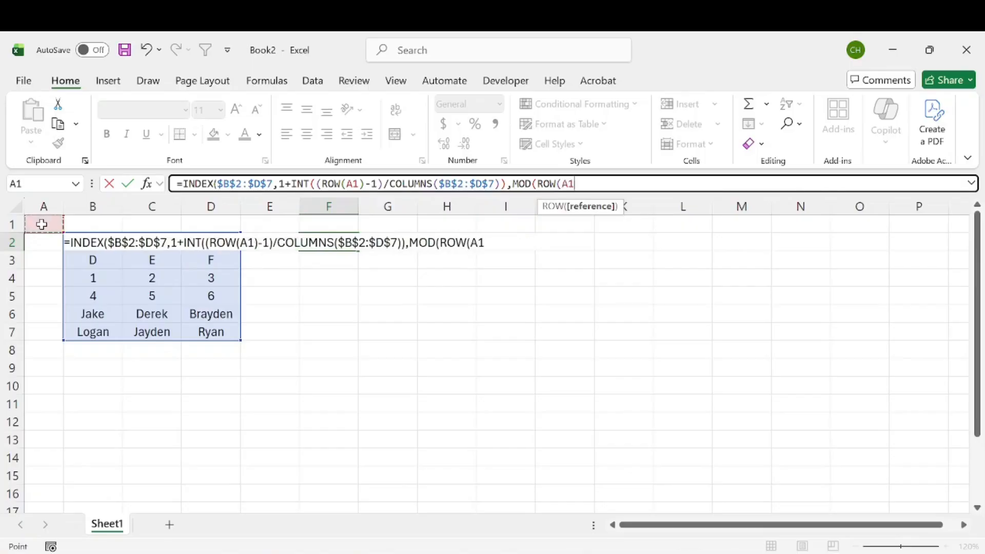
{"action": "type", "text": ")-1"}
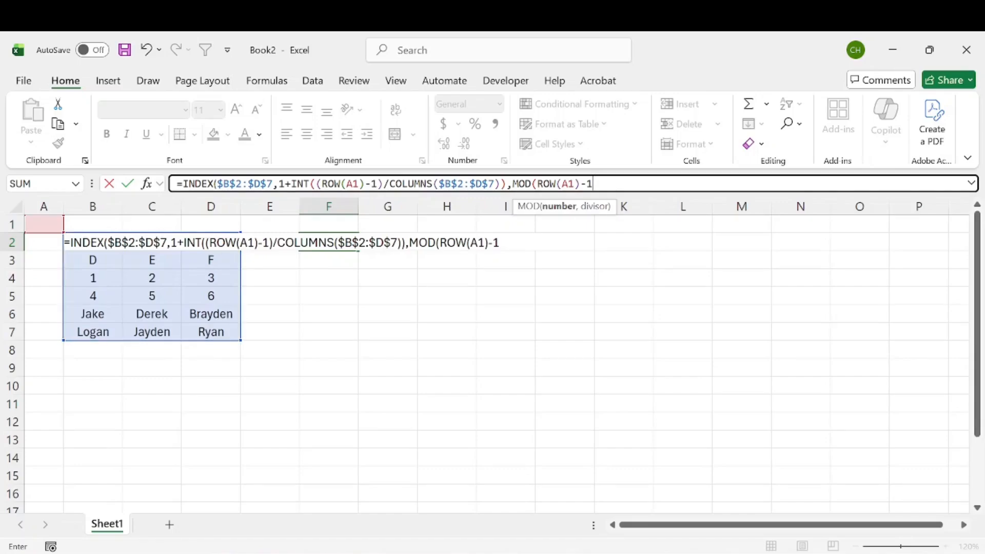
- Add COLUMNS($B$2:$D$7) with absolute references to the number argument of the MOD function
{"action": "type", "text": "+colu"}
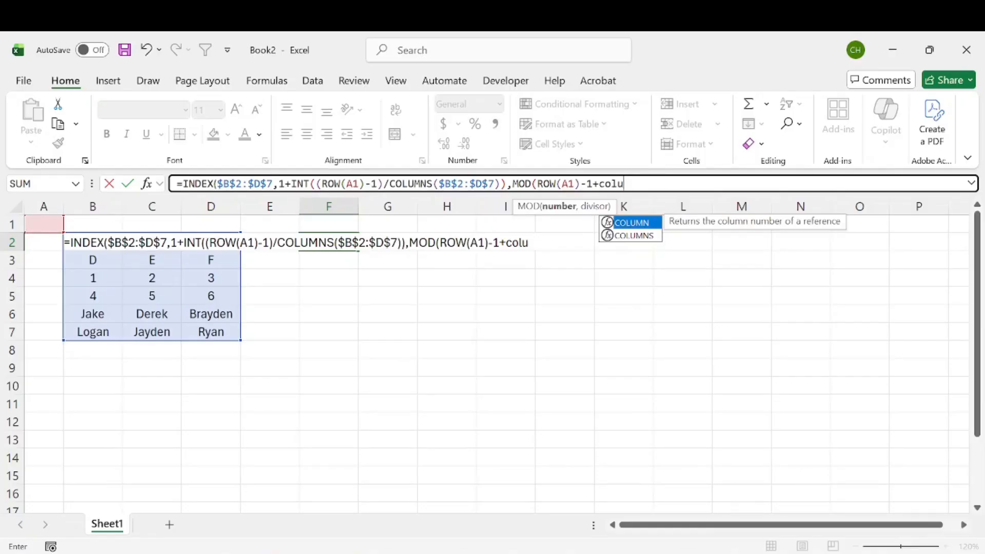
{"action": "key", "text": "Down"}
{"action": "key", "text": "Tab"}
{"action": "left_click_drag", "start_coordinate": [211, 331], "coordinate": [66, 245]}
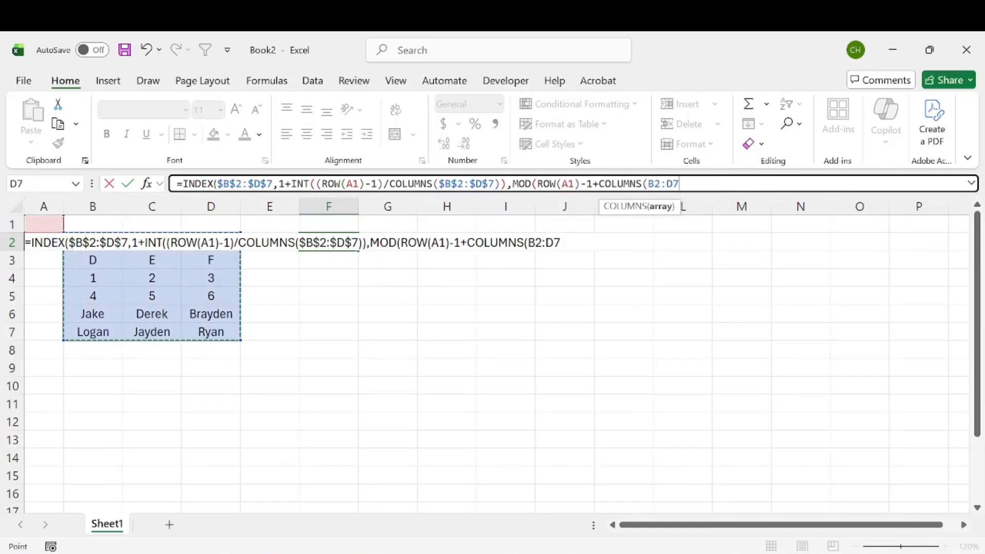
{"action": "key", "text": "F4"}
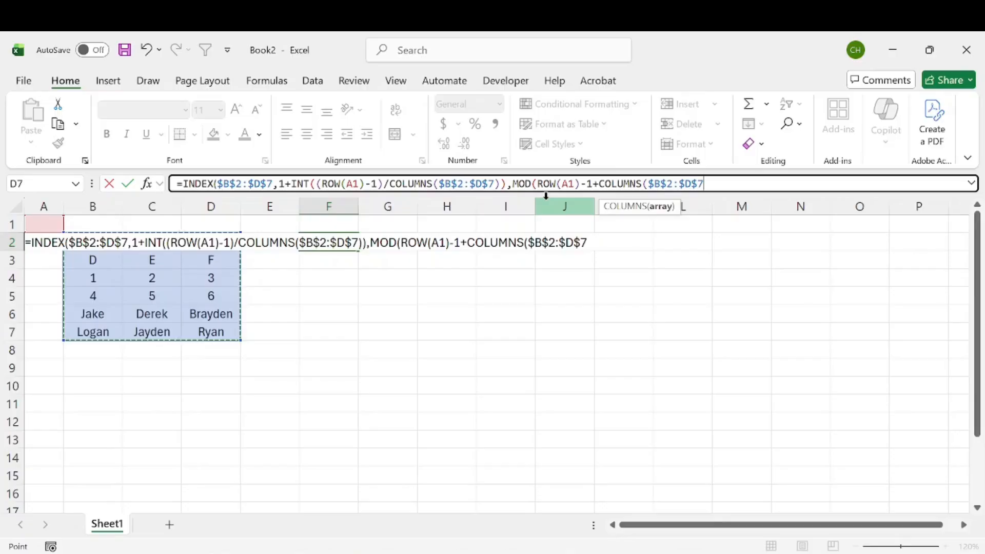
{"action": "type", "text": "),"}
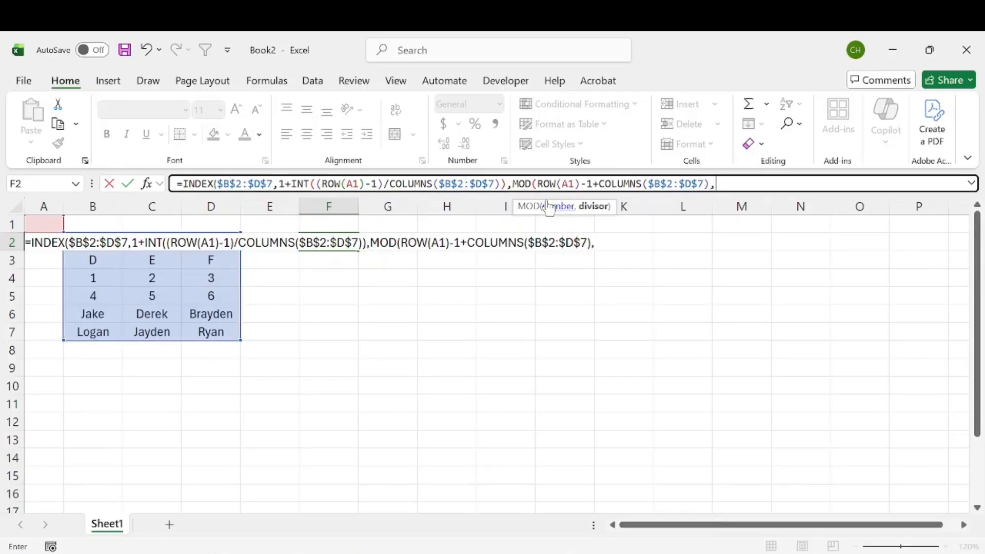
- Finish the formula with COLUMNS($B$2:$D$7) as the MOD divisor plus 1 after MOD, and enter it in F2, leaving F2 selected
{"action": "type", "text": "column"}
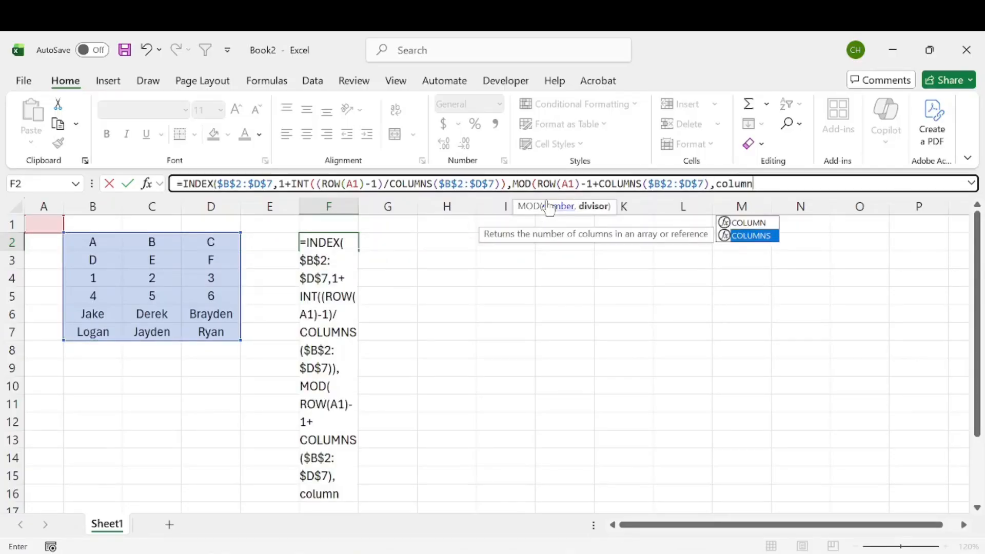
{"action": "key", "text": "Tab"}
{"action": "left_click_drag", "start_coordinate": [87, 244], "coordinate": [214, 333]}
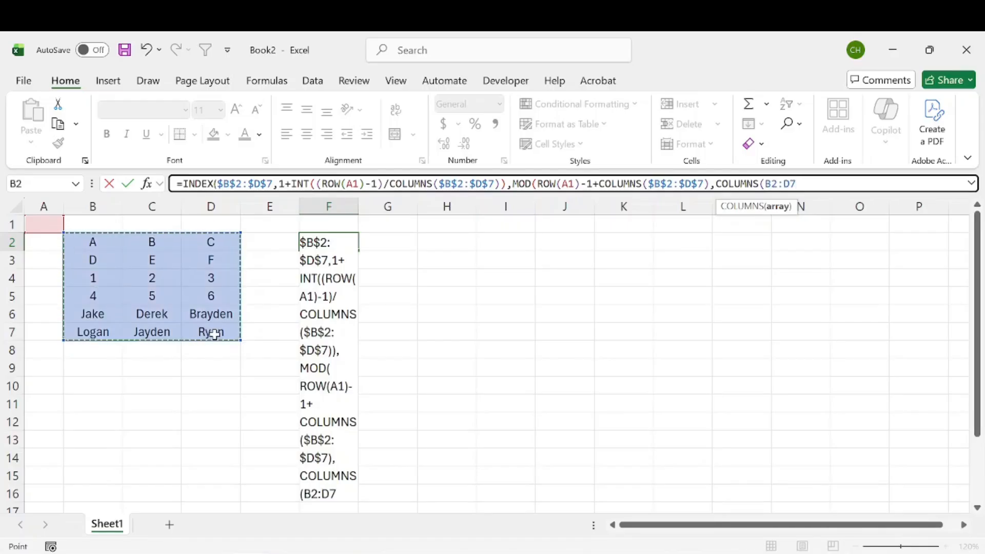
{"action": "key", "text": "F4"}
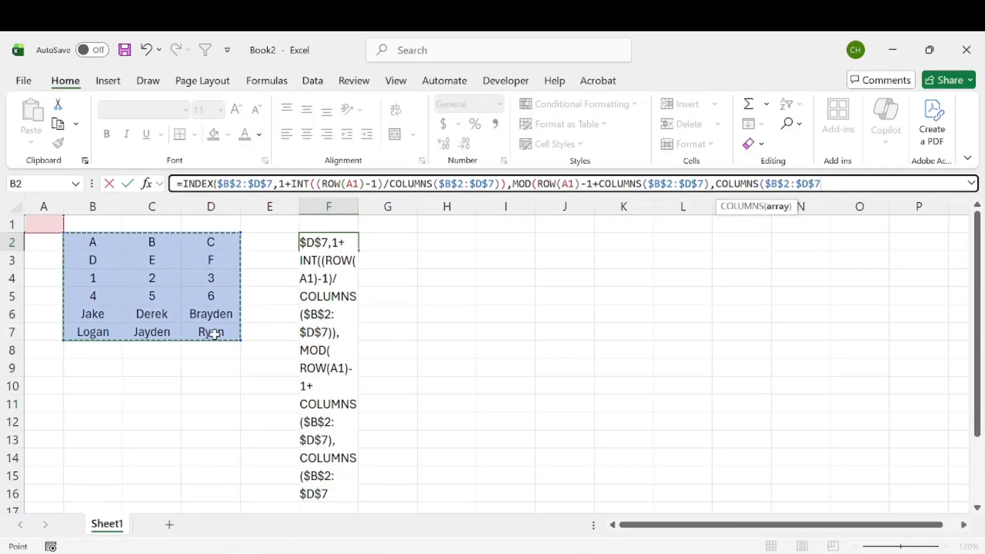
{"action": "type", "text": "))"}
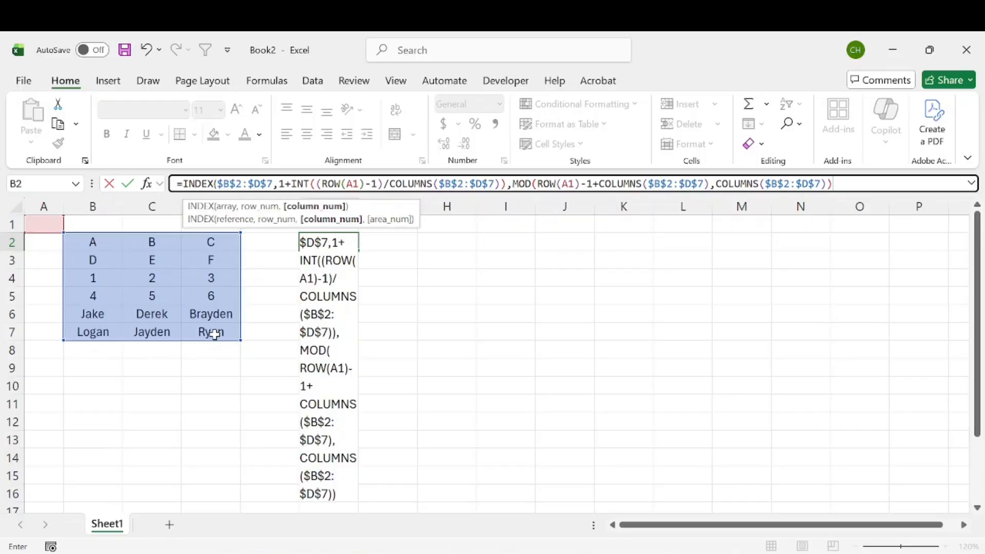
{"action": "type", "text": "+1)"}
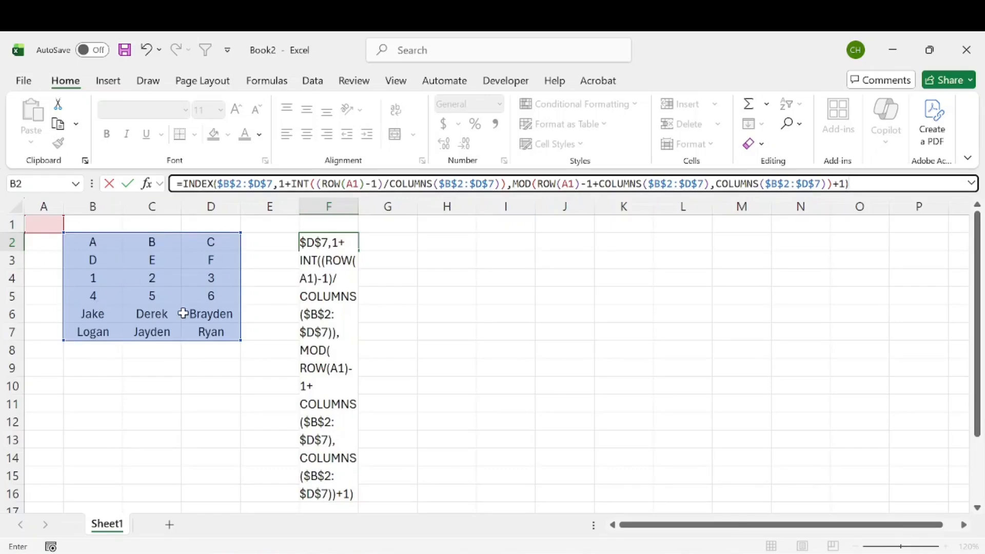
{"action": "key", "text": "Return"}
{"action": "left_click", "coordinate": [354, 242]}
{"action": "left_click", "coordinate": [97, 242]}
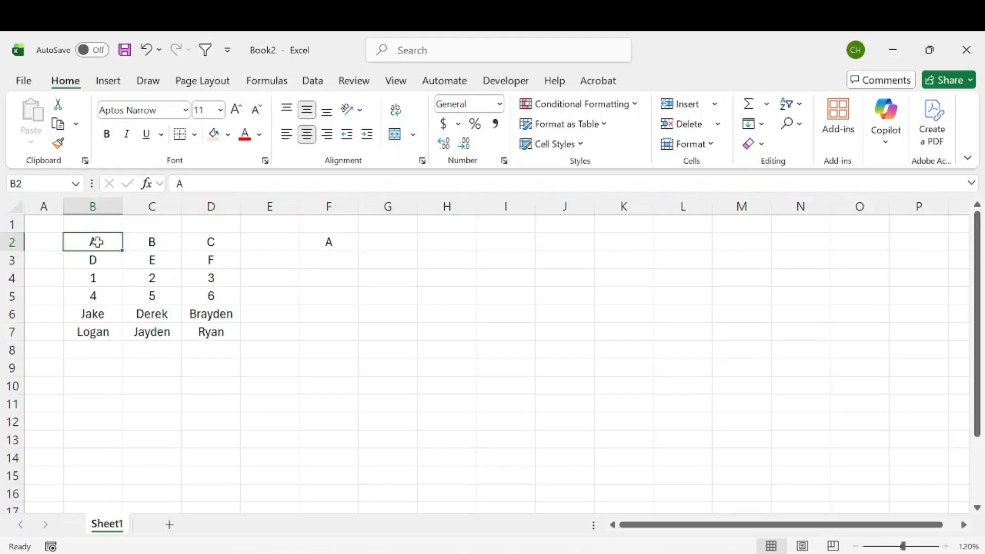
{"action": "left_click", "coordinate": [333, 239]}
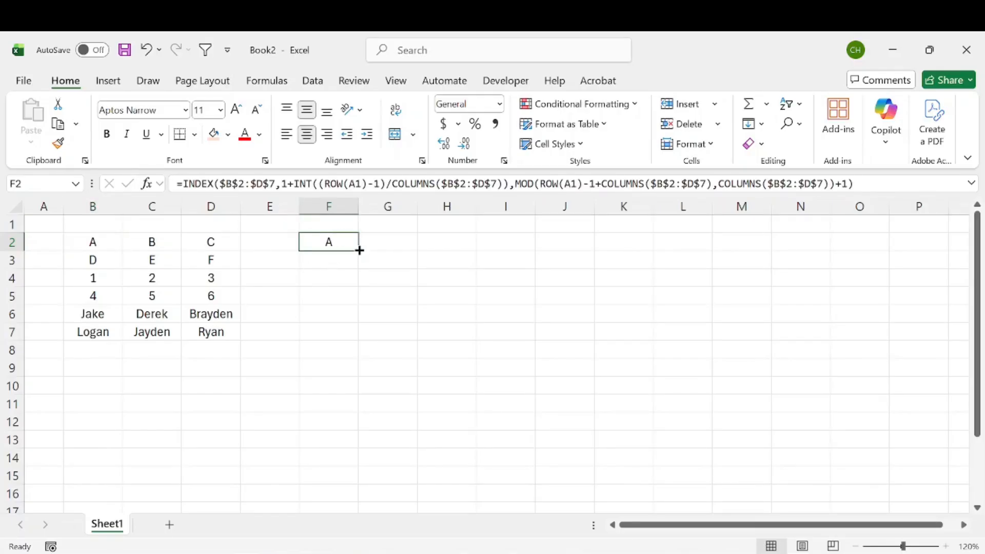
- Fill the INDEX formula from F2 down through F23
{"action": "left_click_drag", "start_coordinate": [359, 252], "coordinate": [359, 494]}
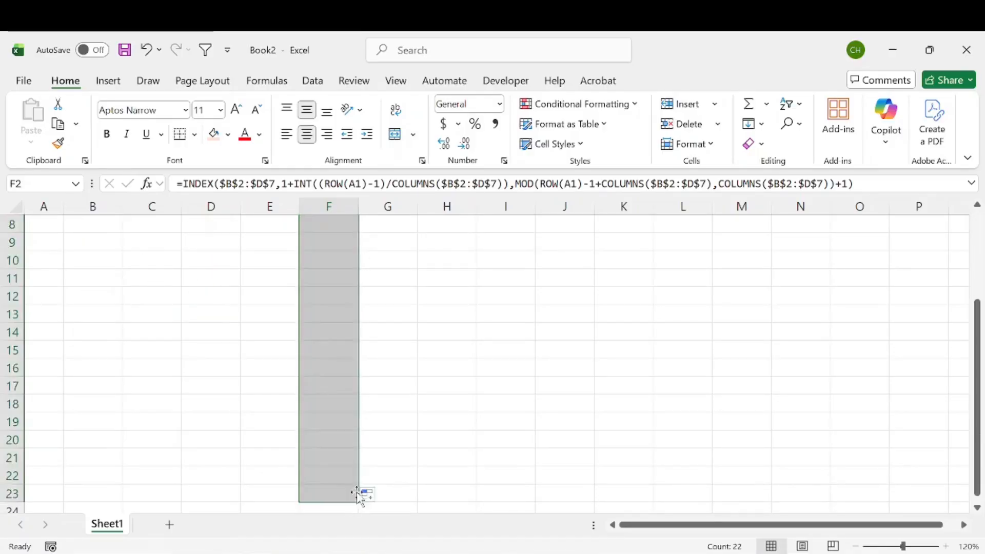
{"action": "scroll", "coordinate": [417, 361], "scroll_direction": "up", "scroll_amount": 3}
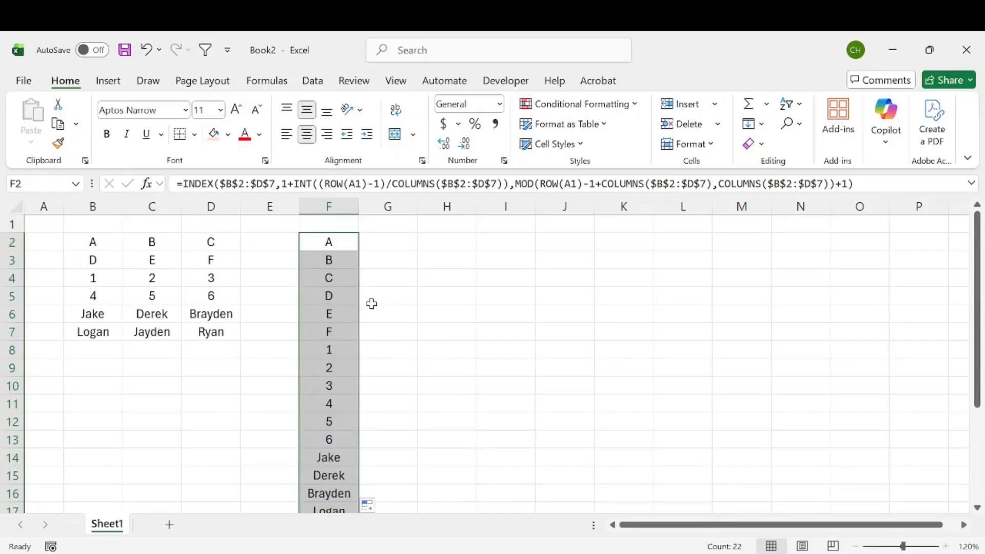
{"action": "left_click_drag", "start_coordinate": [341, 244], "coordinate": [345, 495]}
{"action": "left_click", "coordinate": [437, 353]}
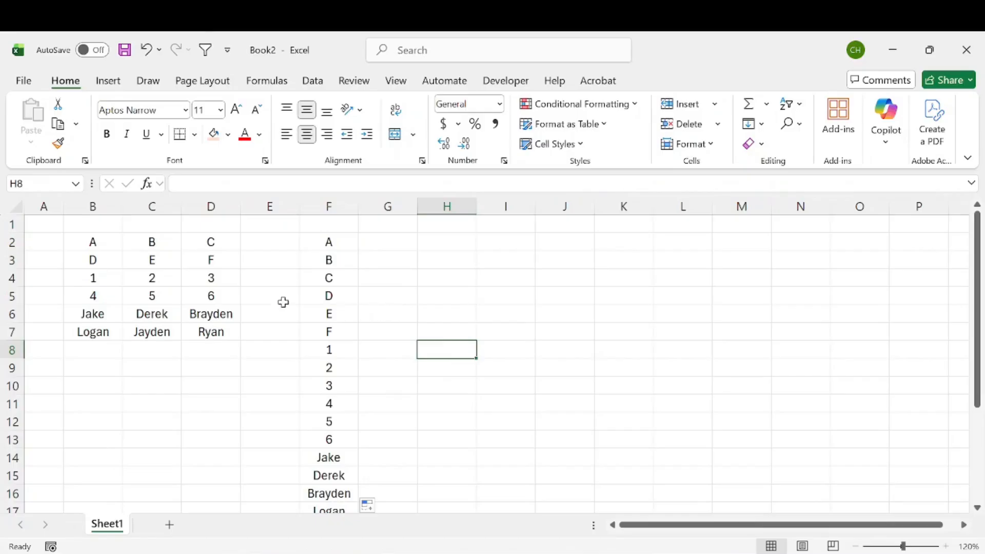
- Compare the source data in B2:D7, row by row from B2 through D5, with the order of the list in column F
{"action": "left_click_drag", "start_coordinate": [110, 246], "coordinate": [229, 333]}
{"action": "left_click", "coordinate": [96, 240]}
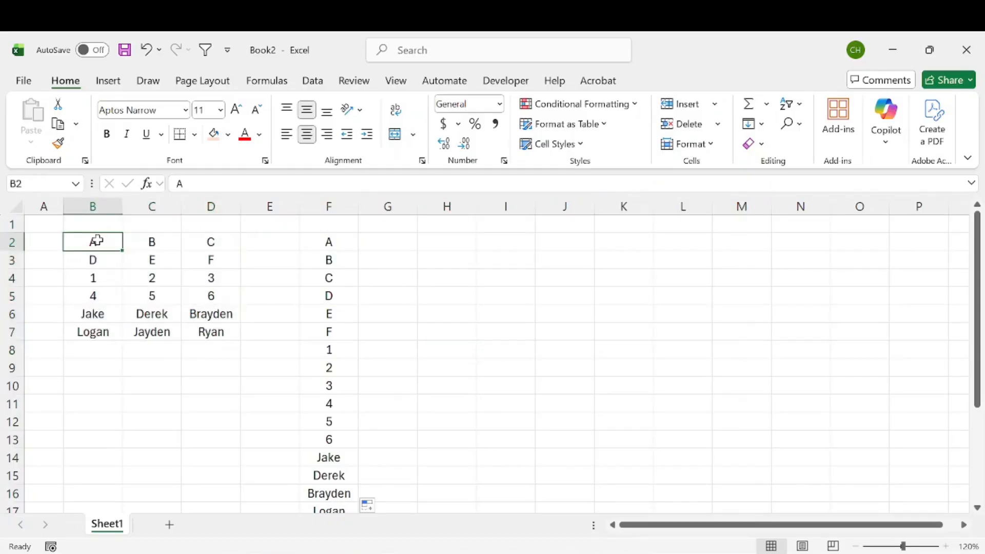
{"action": "left_click", "coordinate": [149, 241]}
{"action": "left_click", "coordinate": [215, 242]}
{"action": "left_click", "coordinate": [93, 259]}
{"action": "left_click", "coordinate": [156, 260]}
{"action": "left_click", "coordinate": [216, 260]}
{"action": "left_click", "coordinate": [96, 278]}
{"action": "left_click", "coordinate": [154, 278]}
{"action": "left_click", "coordinate": [213, 278]}
{"action": "left_click", "coordinate": [100, 297]}
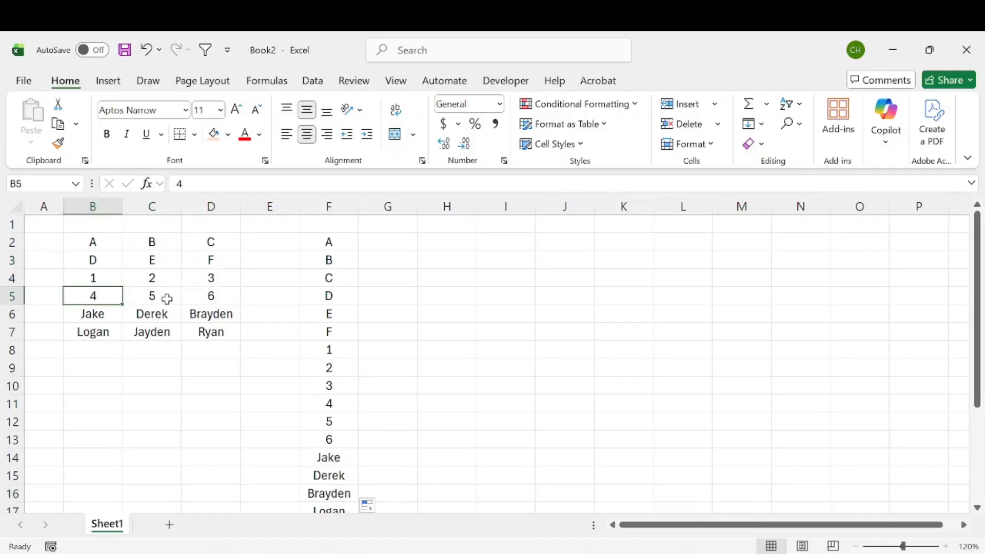
{"action": "left_click", "coordinate": [154, 296]}
{"action": "left_click", "coordinate": [213, 296]}
- Examine the #REF! cells F20:F23 at the end of the list and the empty rows B8:D10 below the source data
{"action": "scroll", "coordinate": [389, 307], "scroll_direction": "down", "scroll_amount": 3}
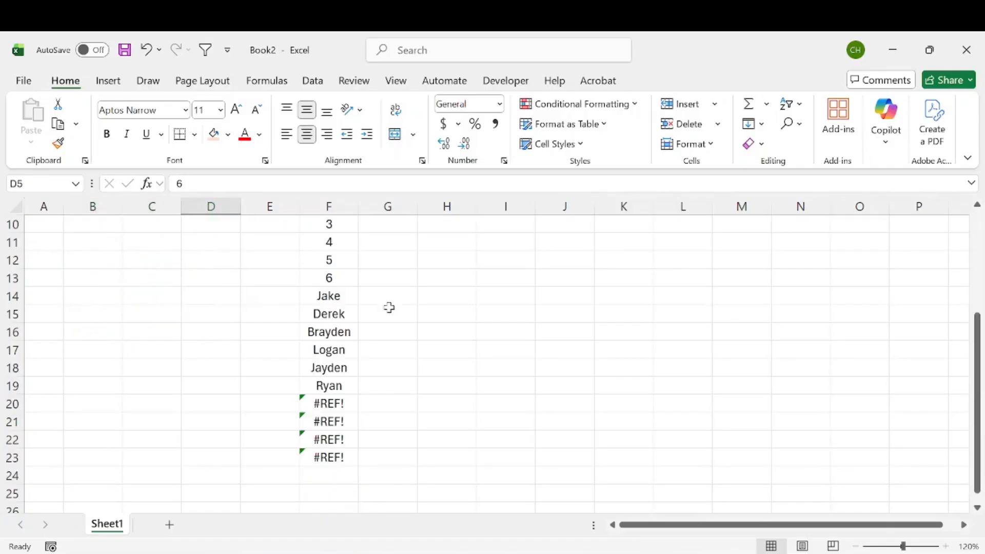
{"action": "left_click_drag", "start_coordinate": [351, 402], "coordinate": [346, 455]}
{"action": "left_click", "coordinate": [342, 403]}
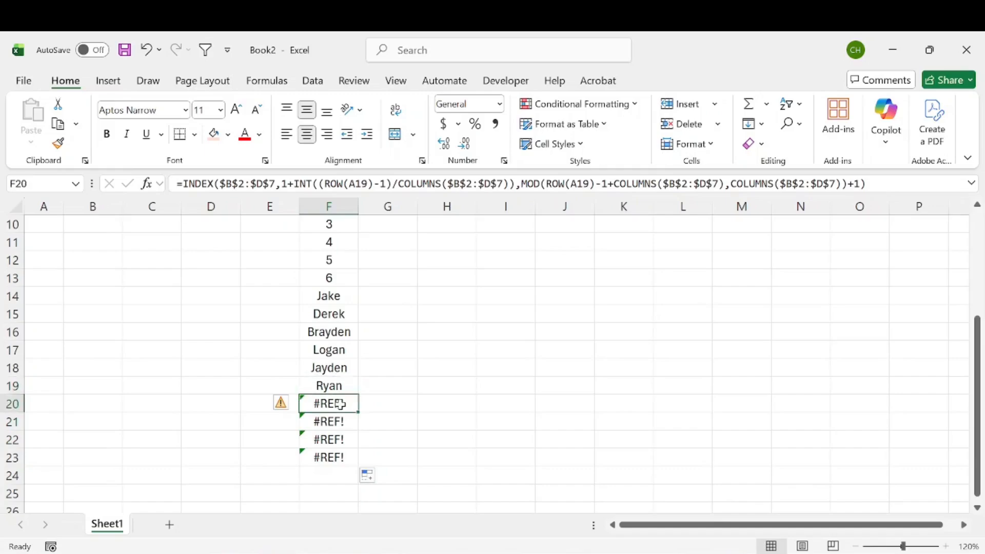
{"action": "scroll", "coordinate": [414, 376], "scroll_direction": "up", "scroll_amount": 3}
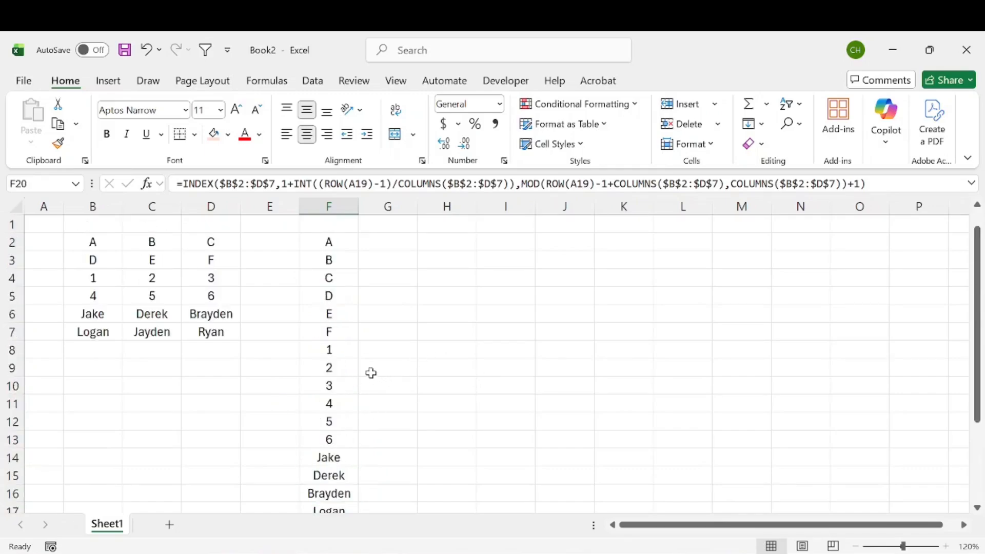
{"action": "left_click_drag", "start_coordinate": [94, 346], "coordinate": [204, 391]}
{"action": "scroll", "coordinate": [446, 373], "scroll_direction": "down", "scroll_amount": 3}
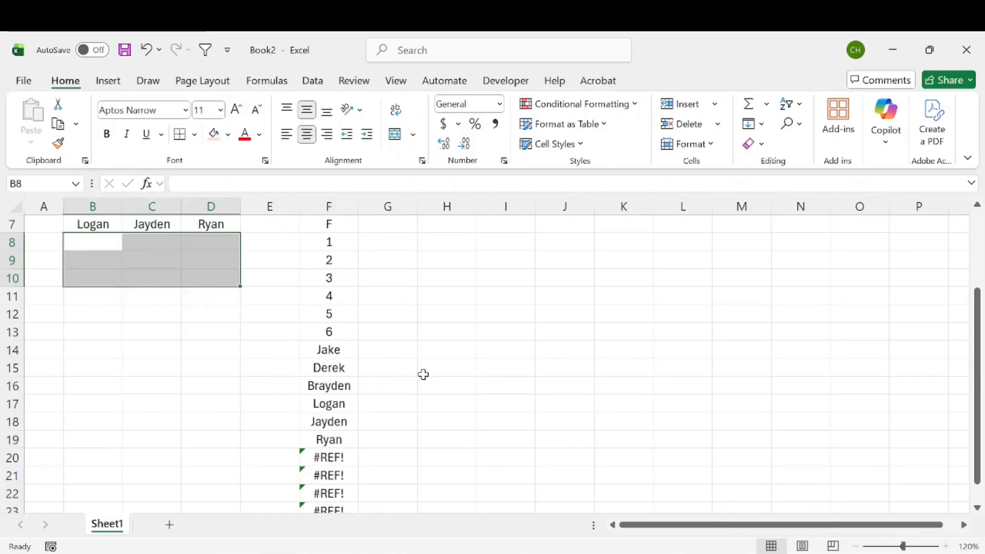
- Delete the #REF! error cells F20:F23 below the single-column list
{"action": "left_click", "coordinate": [345, 372]}
{"action": "left_click_drag", "start_coordinate": [343, 403], "coordinate": [333, 468]}
{"action": "key", "text": "Delete"}
{"action": "scroll", "coordinate": [468, 387], "scroll_direction": "up", "scroll_amount": 3}
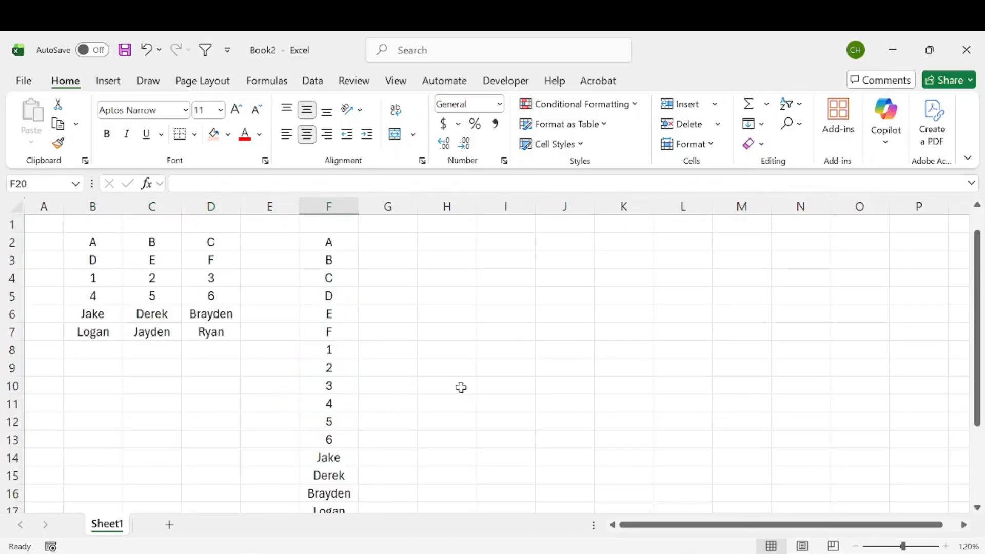
- Examine the array reference $B$2:$D$7 inside the INDEX formula in F2 and leave the cell without editing it
{"action": "left_click", "coordinate": [382, 332]}
{"action": "left_click", "coordinate": [346, 257]}
{"action": "left_click", "coordinate": [343, 241]}
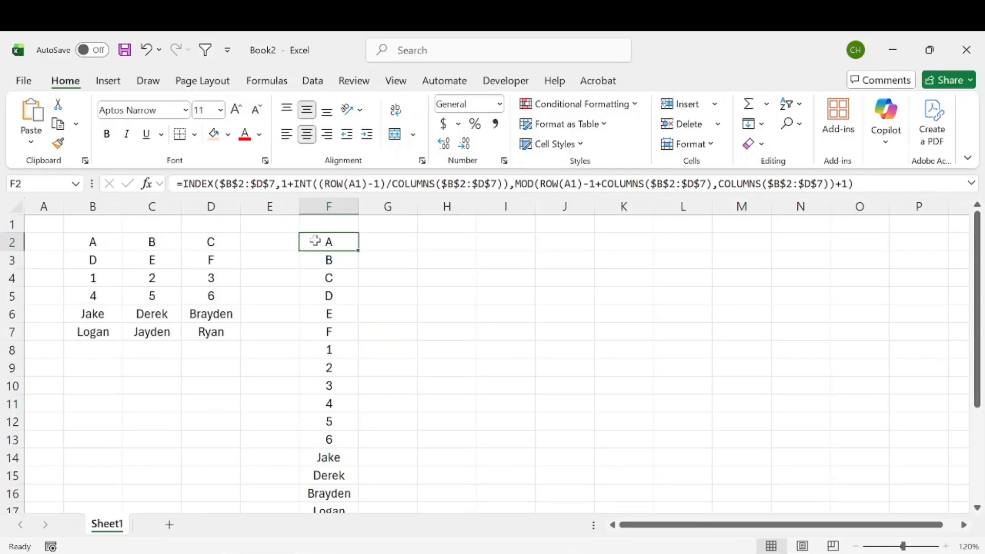
{"action": "left_click", "coordinate": [219, 184]}
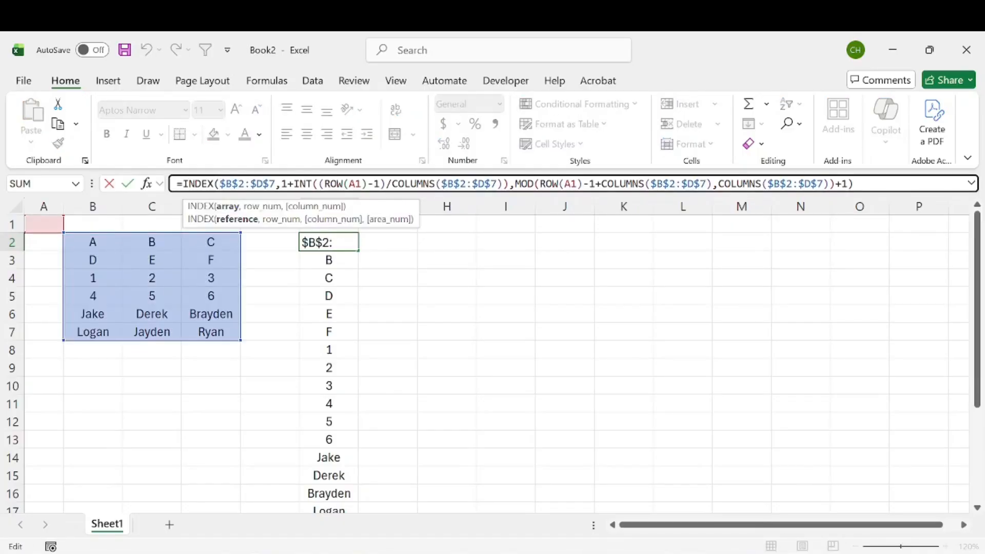
{"action": "left_click_drag", "start_coordinate": [213, 183], "coordinate": [276, 183]}
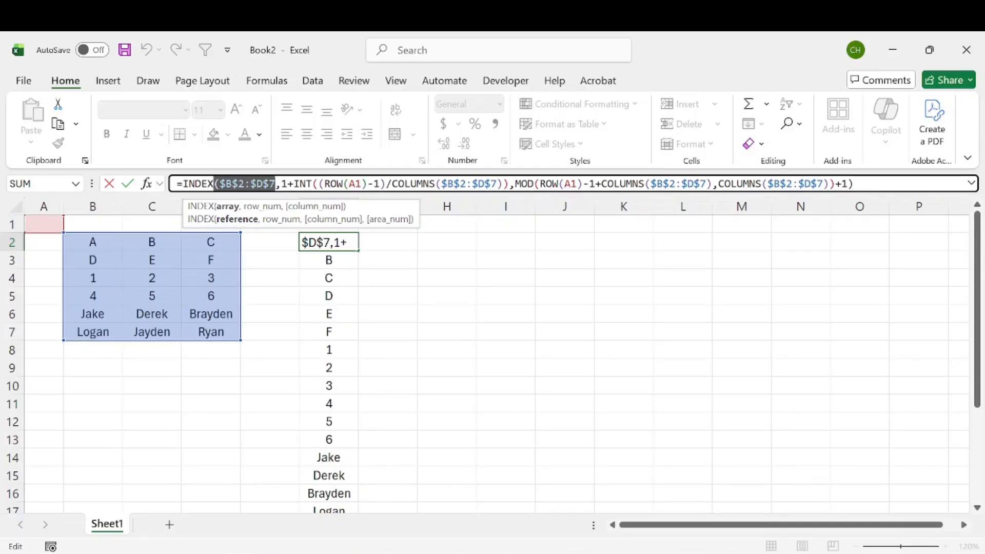
{"action": "key", "text": "Escape"}
{"action": "left_click", "coordinate": [390, 262]}
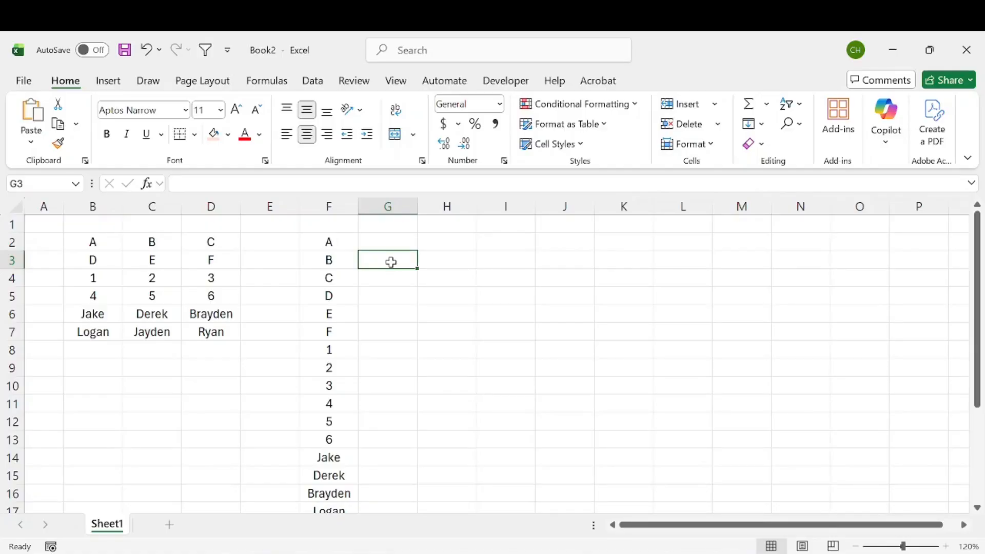
- Clear the entire contents of column F
{"action": "left_click", "coordinate": [326, 205]}
{"action": "key", "text": "Delete"}
{"action": "left_click", "coordinate": [272, 264]}
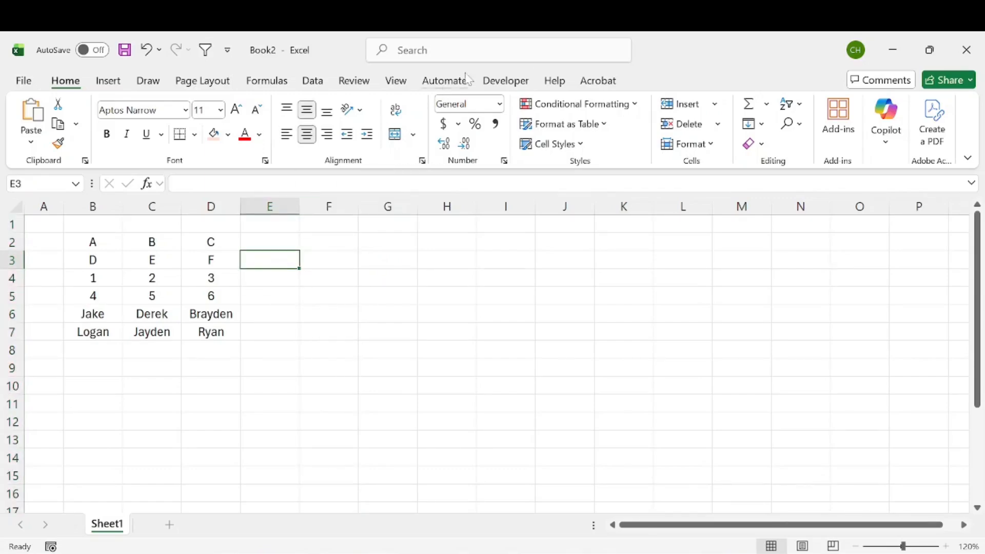
- Check the ribbon customization options for the Developer entry and dismiss them without changes
{"action": "left_click", "coordinate": [515, 79]}
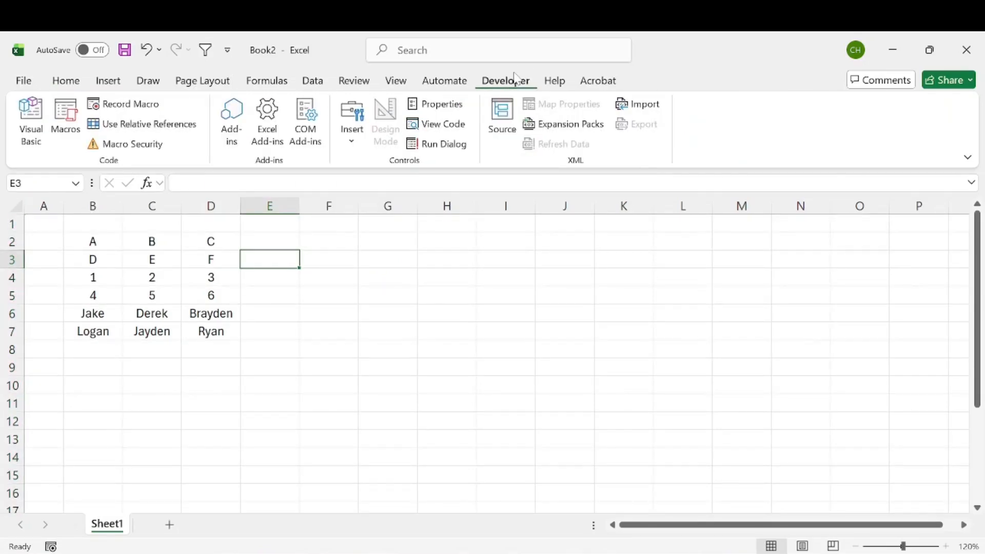
{"action": "right_click", "coordinate": [352, 157]}
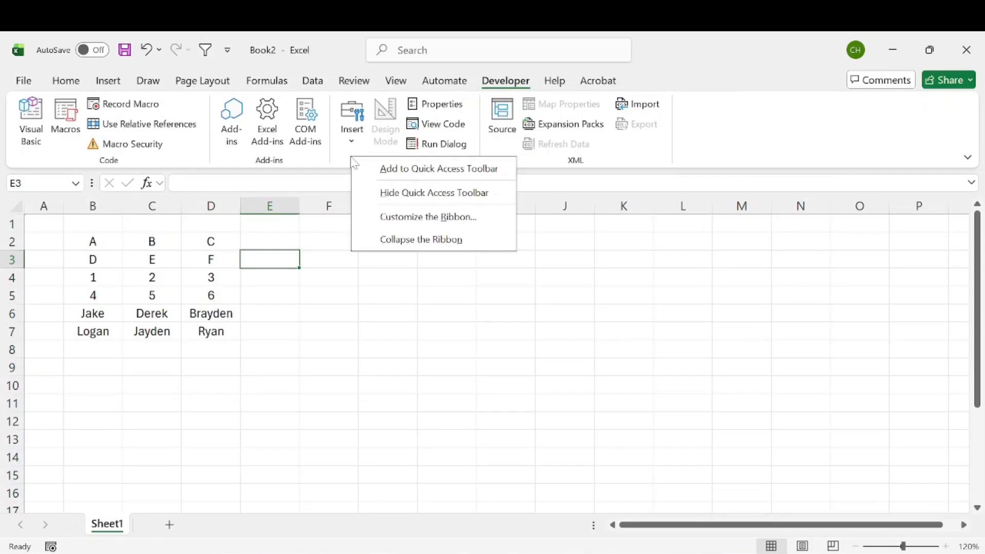
{"action": "left_click", "coordinate": [426, 216]}
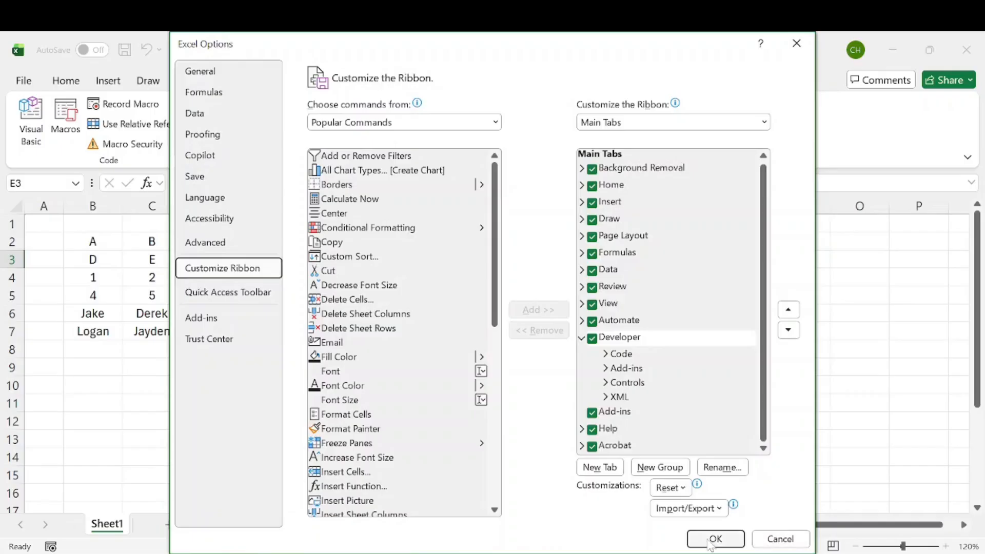
{"action": "left_click", "coordinate": [780, 538]}
{"action": "left_click", "coordinate": [382, 272]}
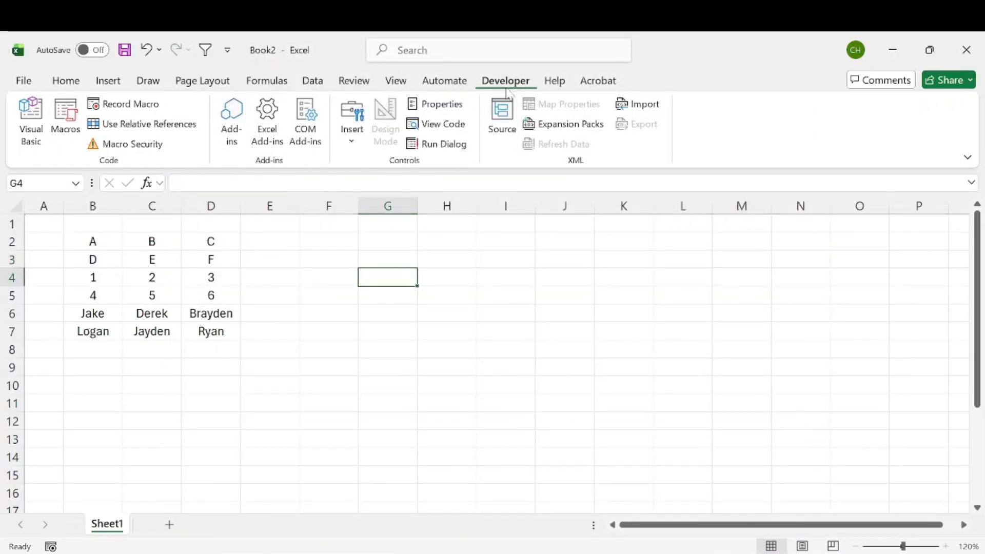
- Switch to the Visual Basic editor and insert a new standard module in the Book2 project
{"action": "left_click", "coordinate": [31, 123]}
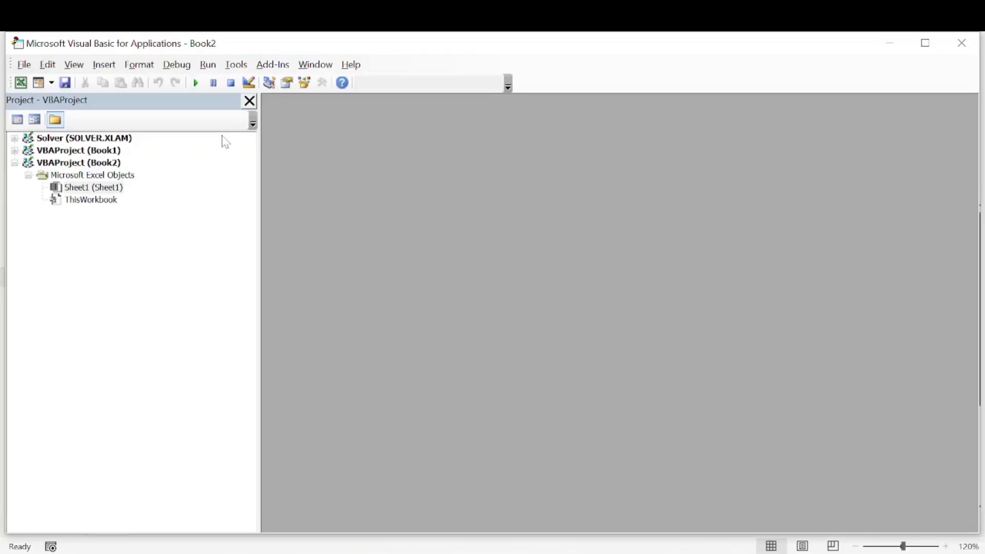
{"action": "left_click", "coordinate": [104, 65]}
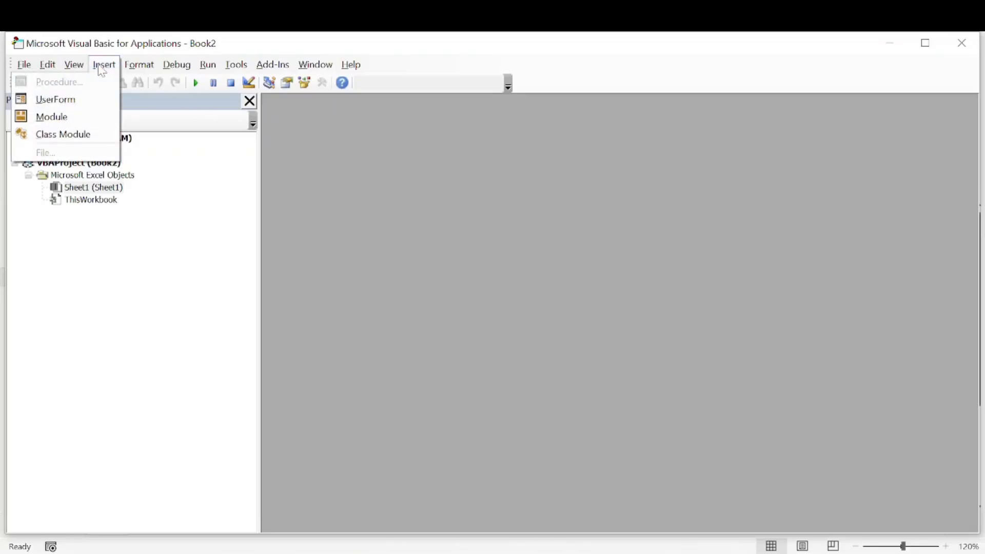
{"action": "left_click", "coordinate": [74, 116]}
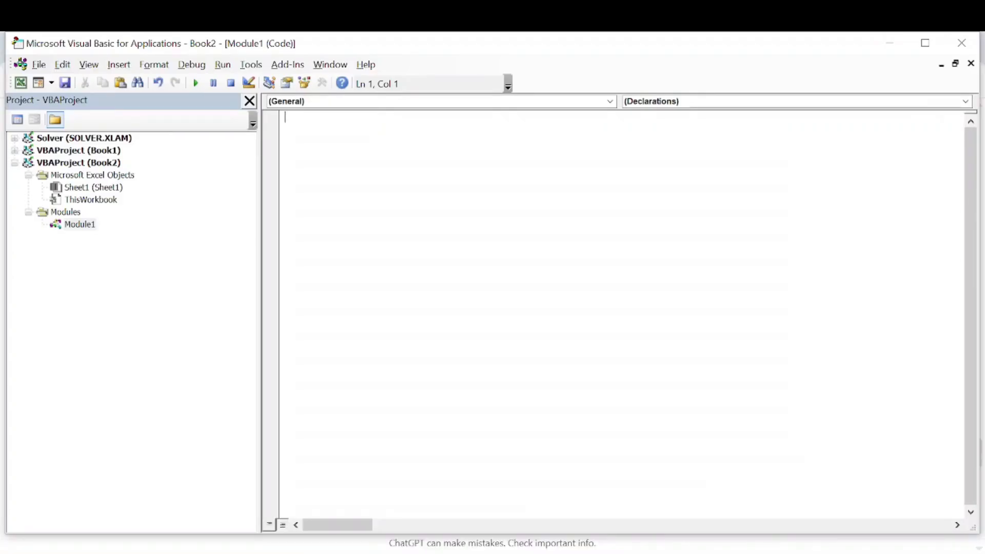
- Enter the TransposeRowsIntoOneColumn macro code, with prompts for the source range and top output cell, and return to the worksheet
{"action": "type", "text": "Sub TransposeRowsIntoOneColumn()      Dim rng As Range     Dim dest As Range     Dim r As Long, c As Long     Dim outRow As Long      '--- select the range ---     On Error Resume Next     Set rng = Application.InputBox( _                 Prompt:=\"Select the range to transpose (row-by-row):\", _                 Title:=\"Select Range\", _                 Type:=8)     On Error GoTo 0      If rng Is Nothing Then         MsgBox \"No range selected. Cancelled.\", vbExclamation         Exit Sub     End If      '--- select destination cell ---     On Error Resume Next     Set dest = Application.InputBox( _                 Prompt:=\"Select the TOP cell where the output column begins:\", _                 Title:=\"Select Output Cell\", _                 Type:=8)     On Error GoTo 0      If dest Is Nothing Then         MsgBox \"No output cell selected. Cancelled.\", vbExclamation         Exit Sub     End If      '--- output vertically, but row-by-row ---     outRow = 0      For r = 1 To rng.Rows.Count         For c = 1 To rng.Columns.Count             If rng.Cells(r, c).Value <> \"\" Then                 dest.Offset(outRow, 0).Value = rng.Cells(r, c).Value                 outRow = outRow + 1             End If         Next c     Next r      MsgBox \"Transpose (row-by-row) complete! \" & outRow & \" values copied.\", vbInformation  End Sub"}
{"action": "scroll", "coordinate": [615, 313], "scroll_direction": "up", "scroll_amount": 5}
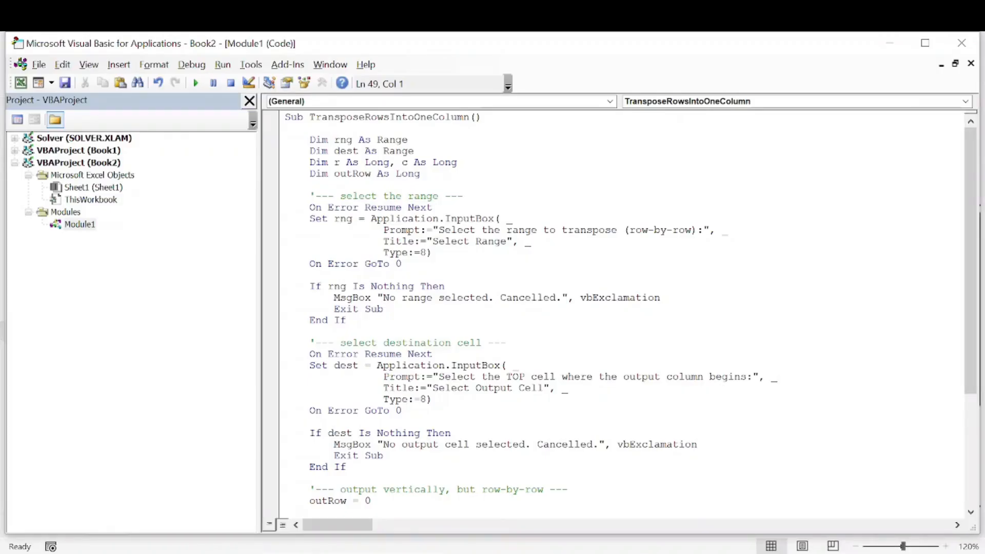
{"action": "left_click", "coordinate": [890, 42]}
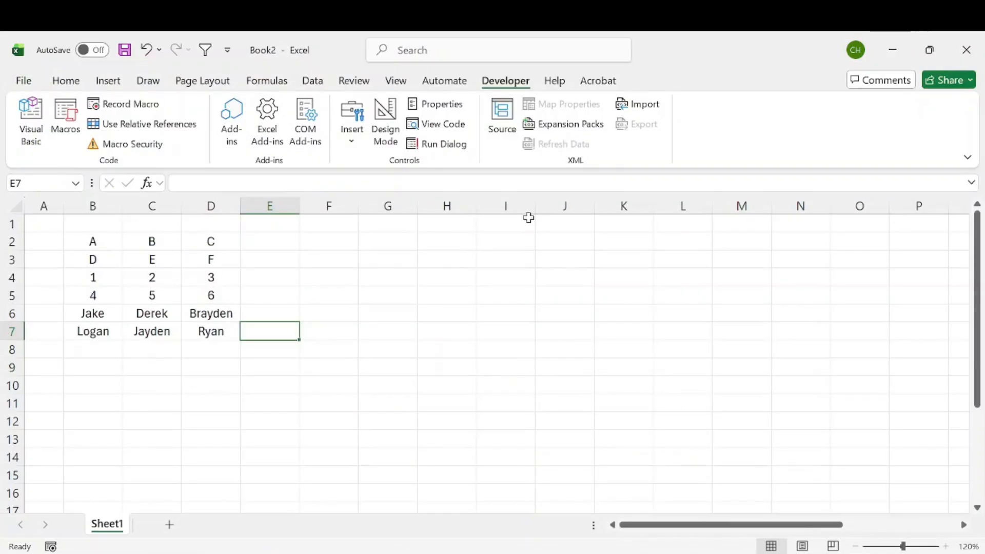
- Run the TransposeRowsIntoOneColumn macro and give it B2:D7 as the range to transpose
{"action": "left_click", "coordinate": [328, 247]}
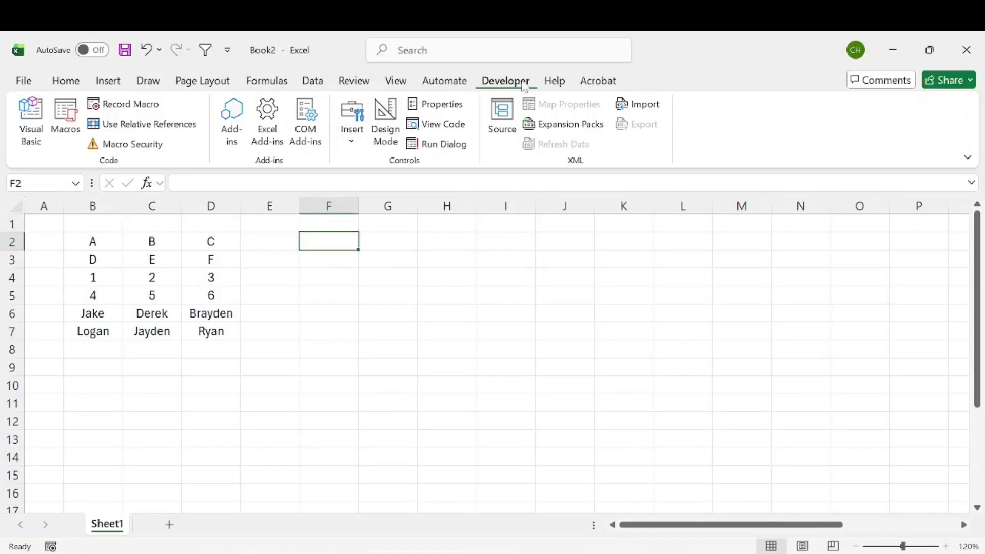
{"action": "left_click", "coordinate": [66, 123]}
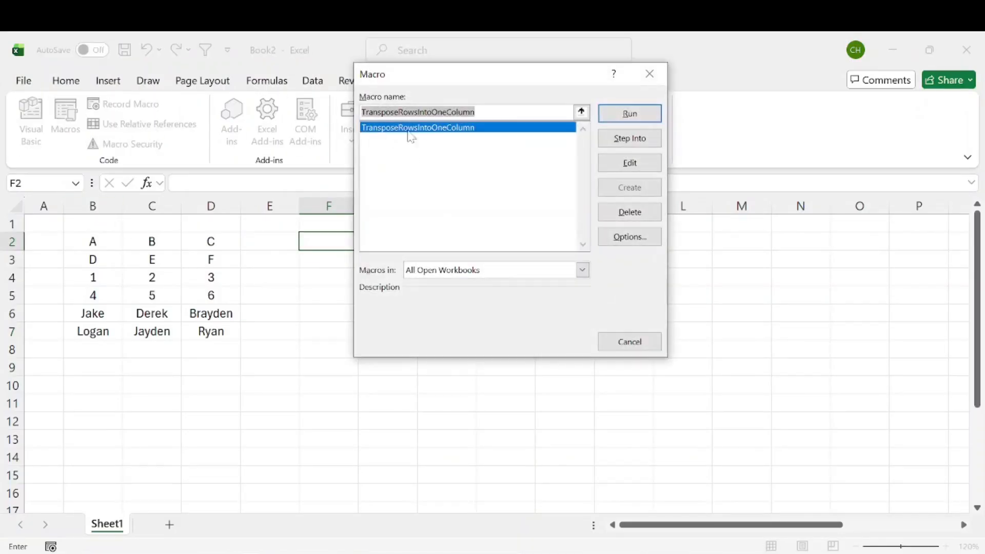
{"action": "left_click", "coordinate": [434, 129]}
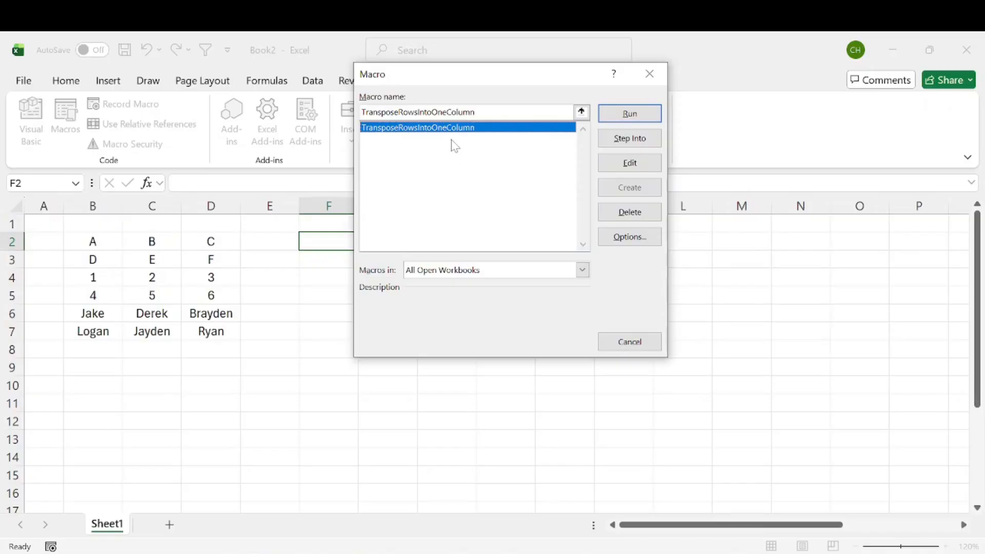
{"action": "left_click", "coordinate": [654, 116]}
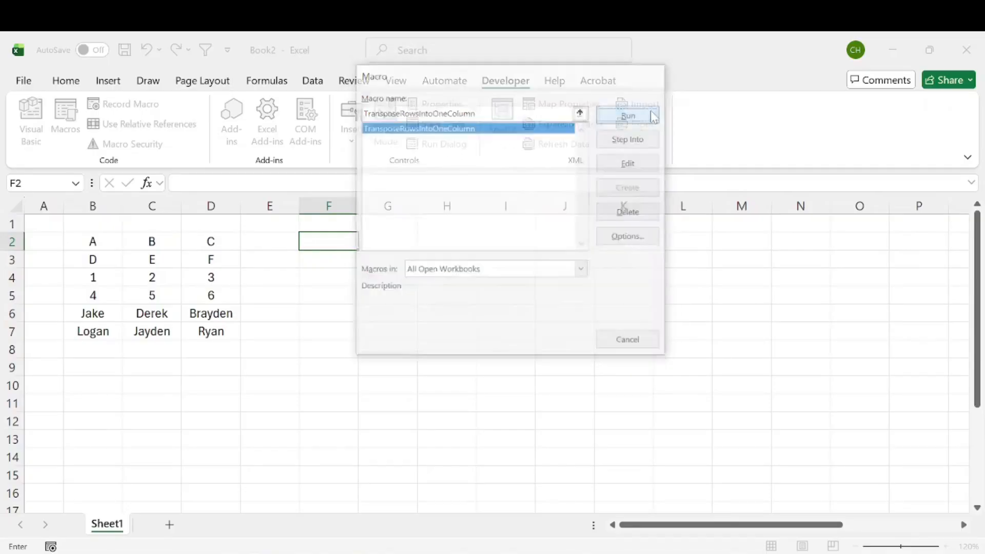
{"action": "mouse_move", "coordinate": [458, 178]}
{"action": "left_mouse_down"}
{"action": "mouse_move", "coordinate": [431, 161]}
{"action": "mouse_move", "coordinate": [436, 185]}
{"action": "mouse_move", "coordinate": [475, 181]}
{"action": "left_mouse_up"}
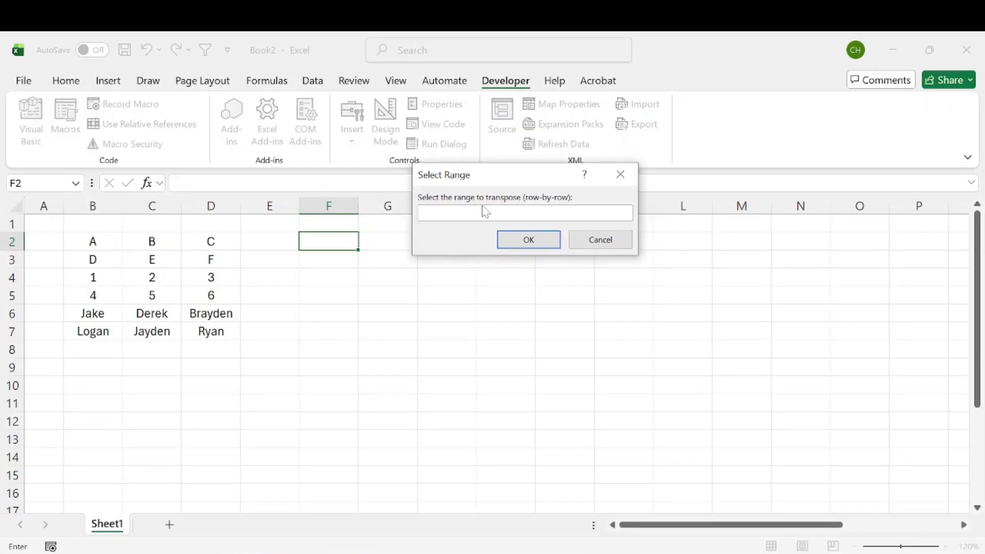
{"action": "left_click_drag", "start_coordinate": [96, 242], "coordinate": [212, 329]}
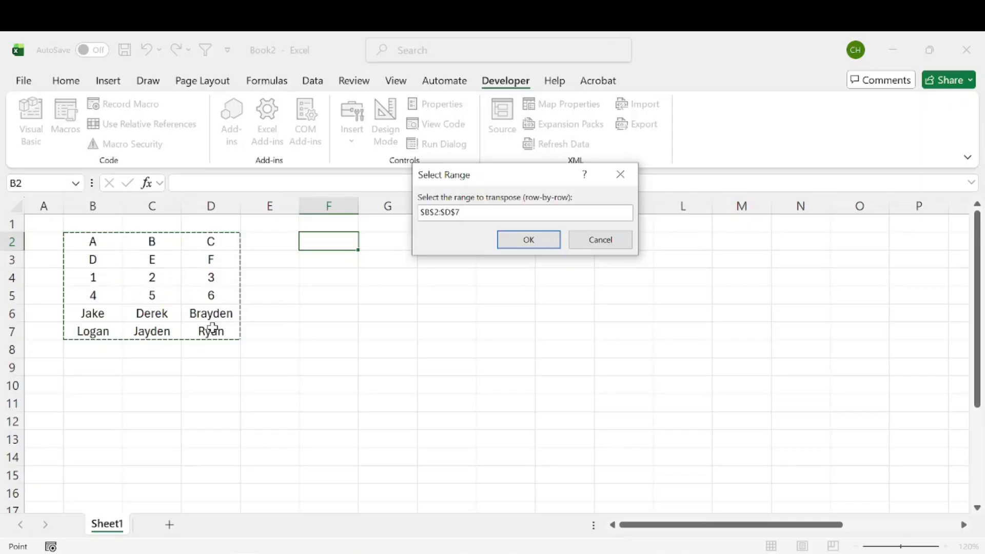
{"action": "left_click", "coordinate": [542, 242]}
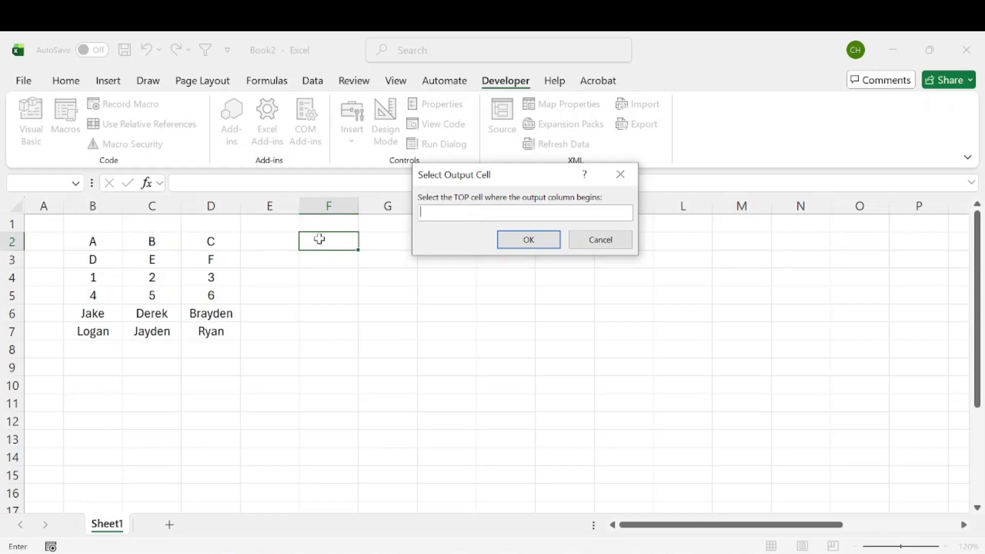
- Set F2 as the top output cell for the macro, dismiss its completion message and review the resulting column
{"action": "left_click", "coordinate": [337, 241]}
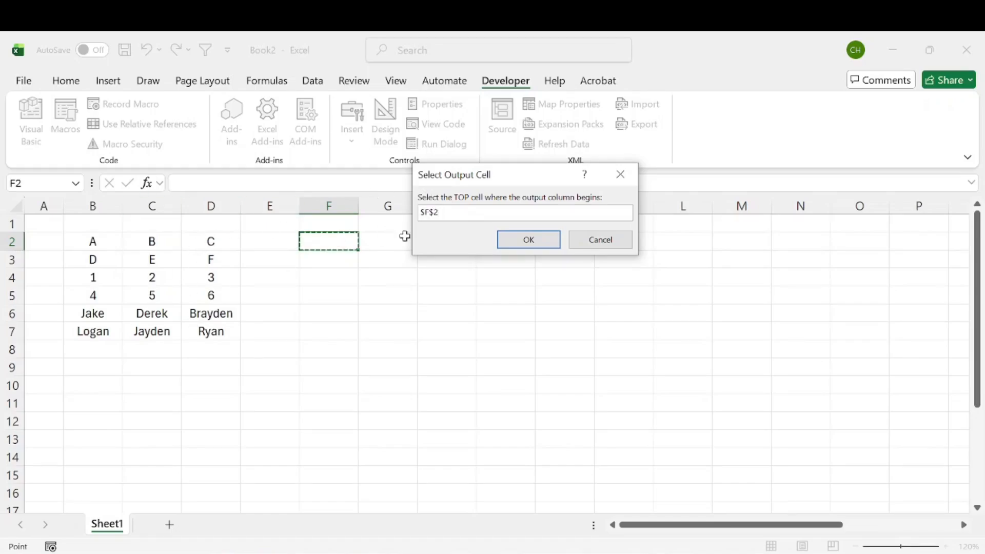
{"action": "left_click", "coordinate": [546, 247]}
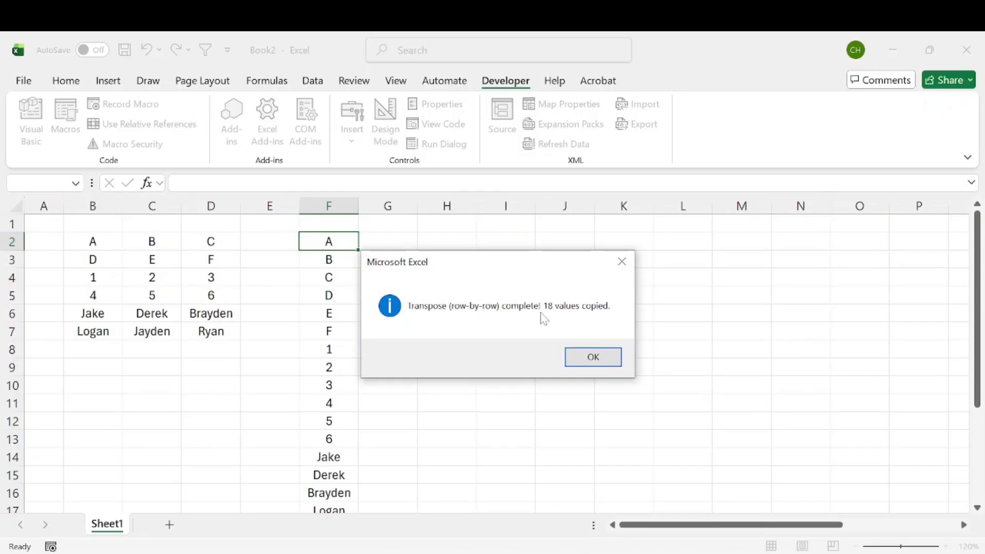
{"action": "left_click", "coordinate": [604, 361]}
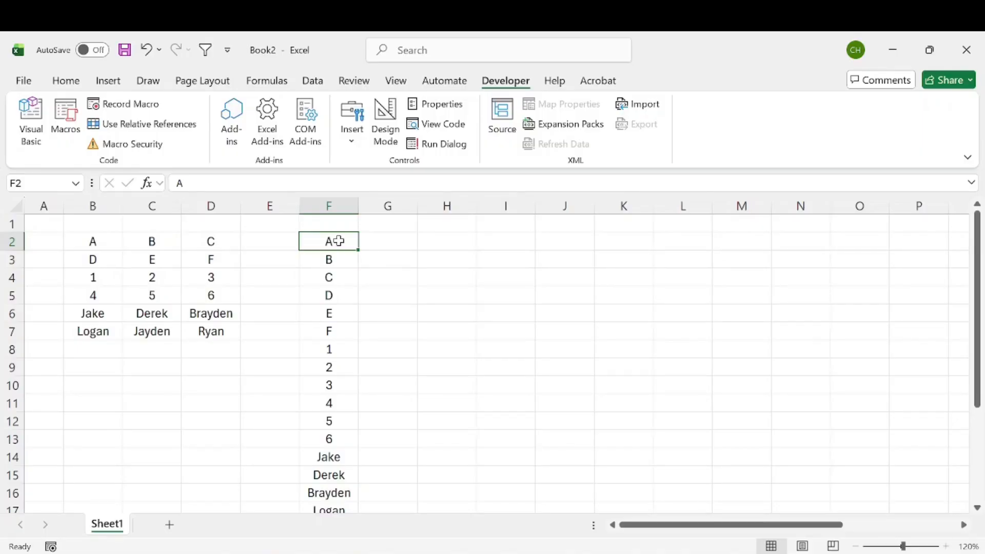
{"action": "scroll", "coordinate": [453, 325], "scroll_direction": "down", "scroll_amount": 3}
{"action": "scroll", "coordinate": [439, 334], "scroll_direction": "up", "scroll_amount": 3}
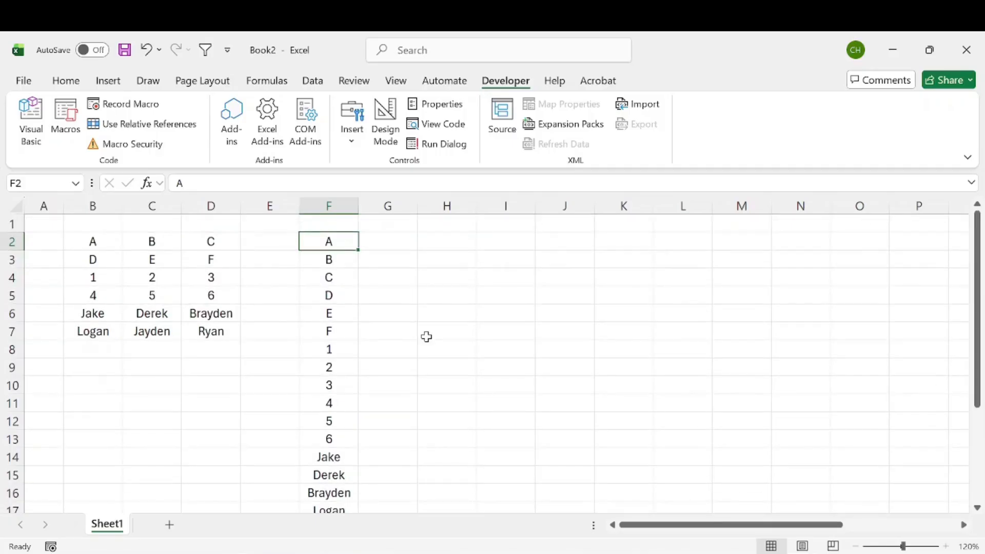